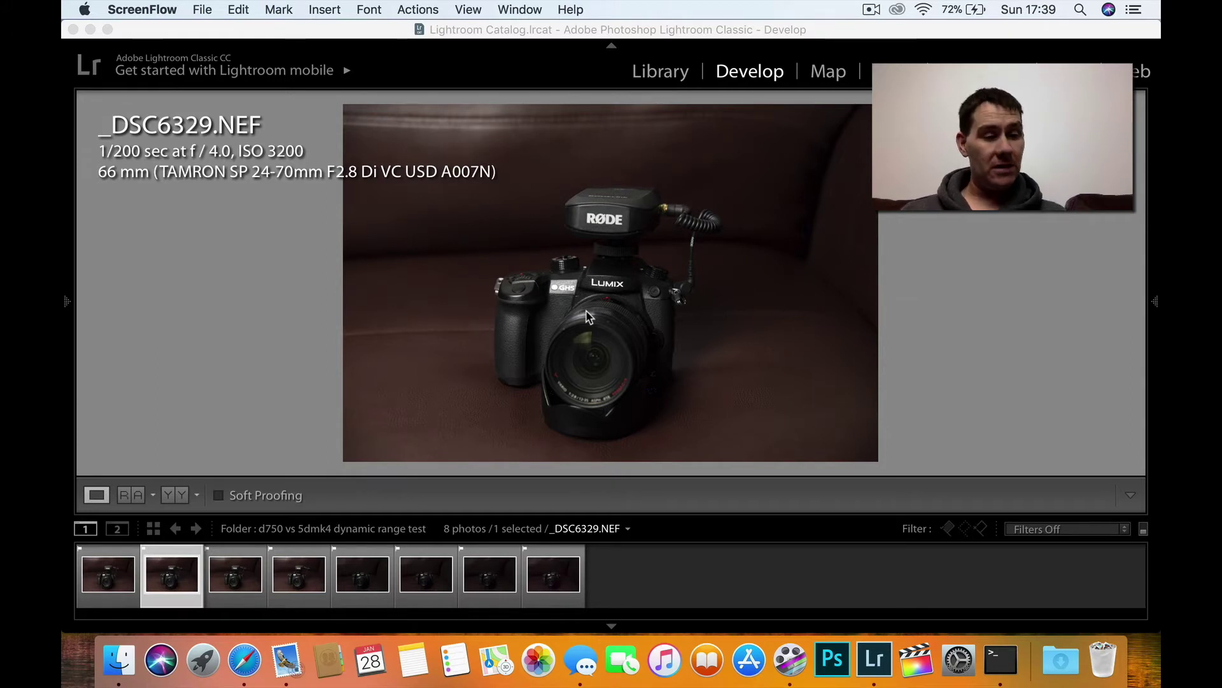
- Browse all eight underexposed raws, Nikon NEFs through Canon CR2s, then return to _DSC6326.NEF
click(104, 575)
key(Right)
key(Right)
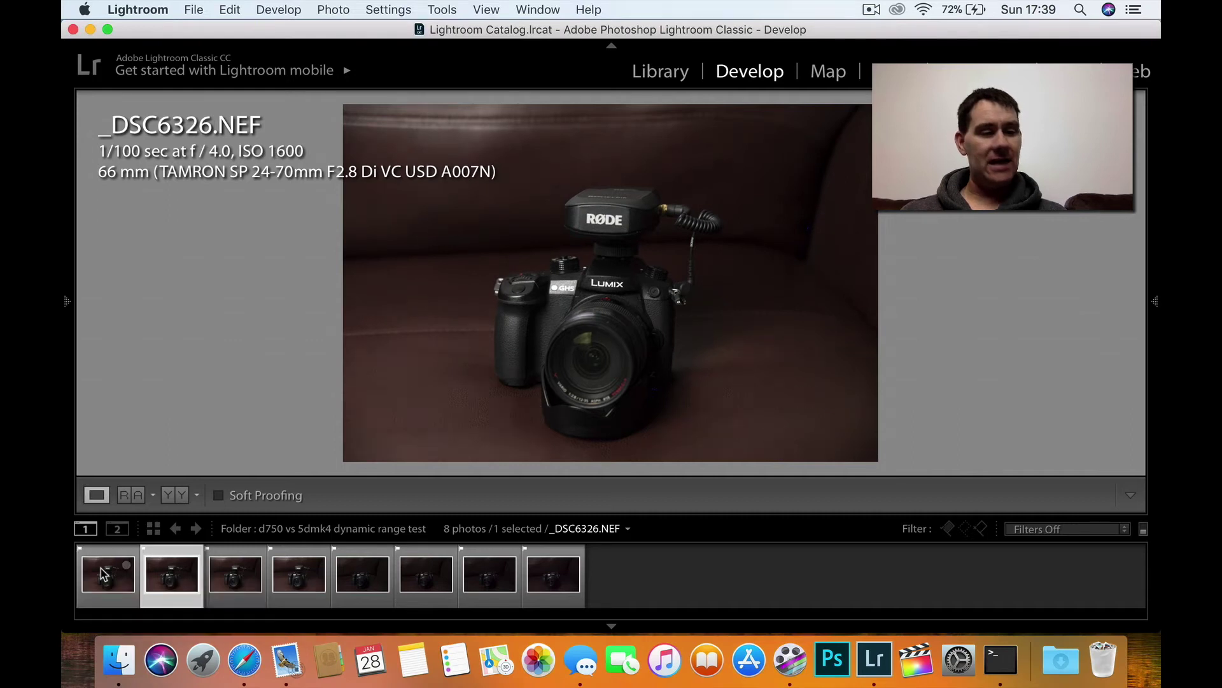
key(Right)
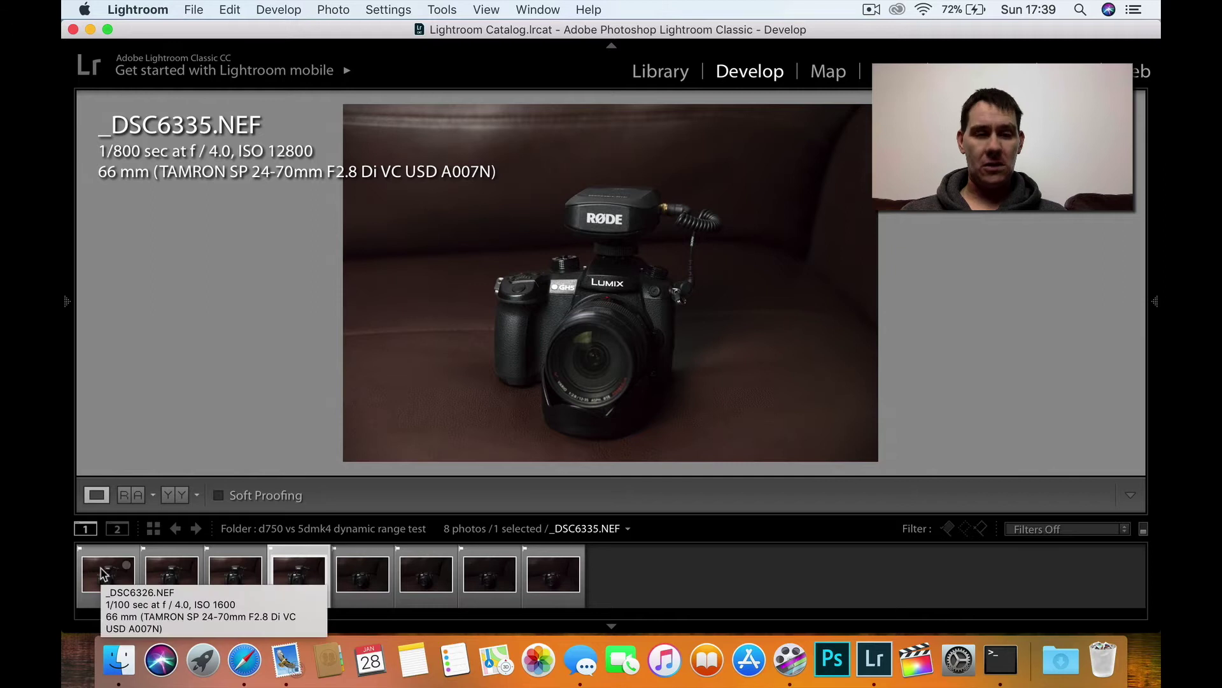
key(Right)
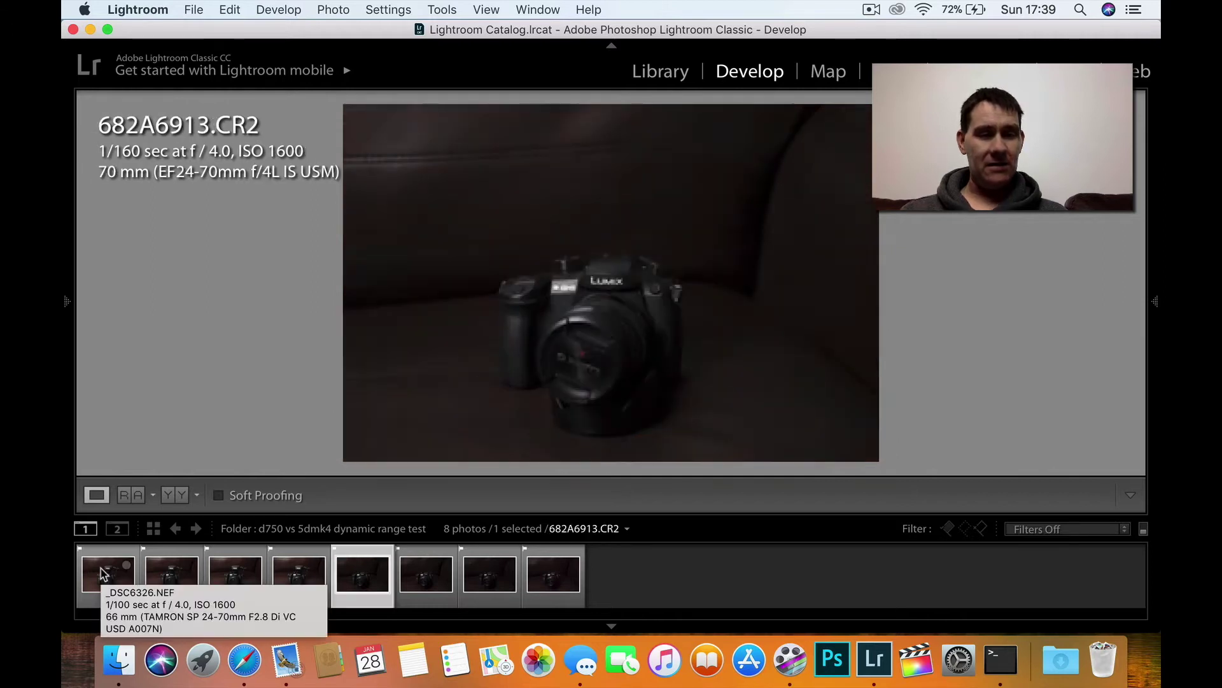
key(Left)
key(Right)
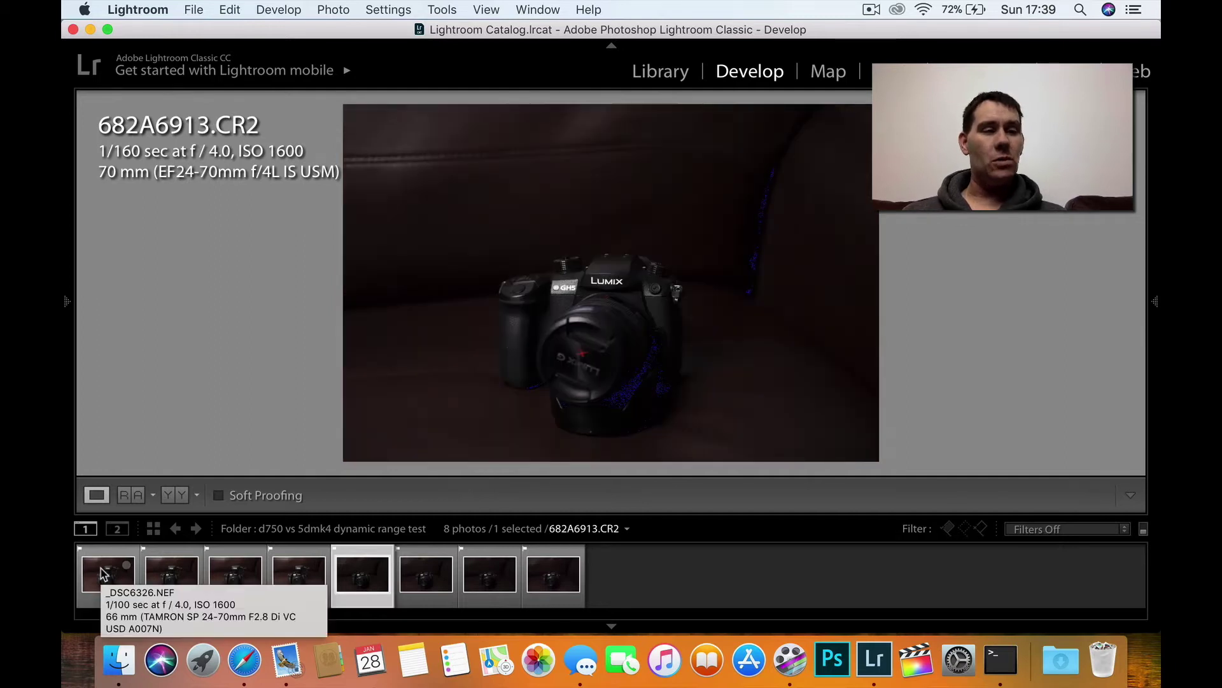
key(Right)
key(Right)
key(Right)
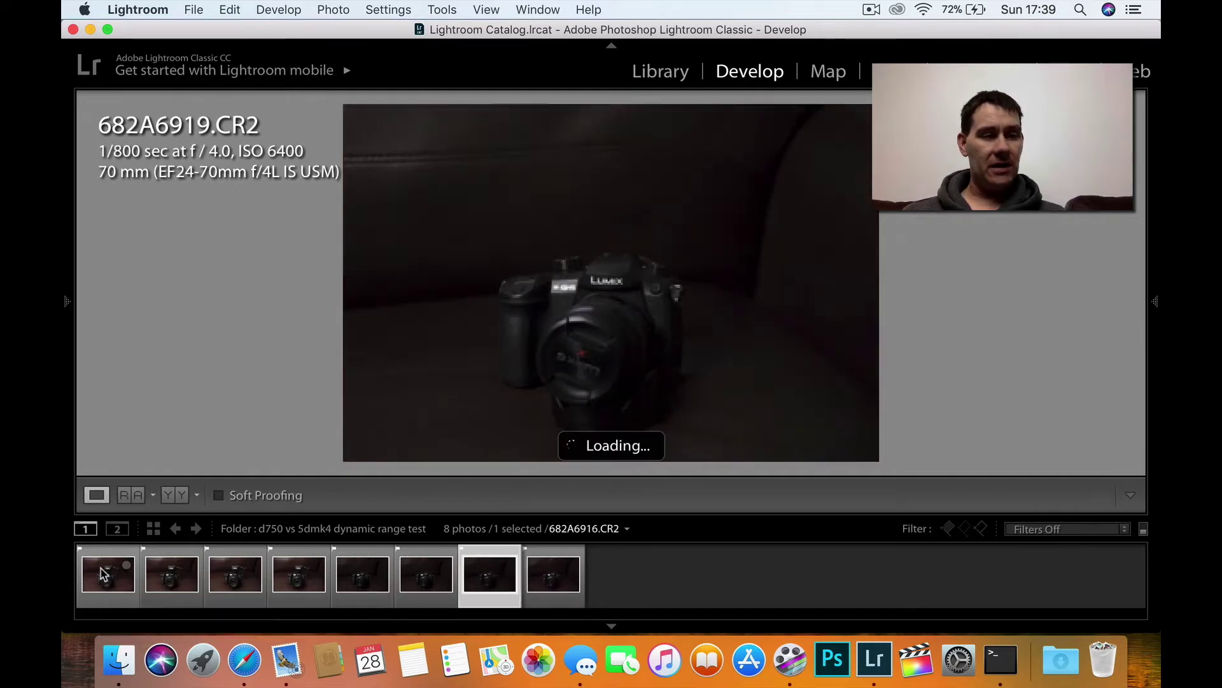
key(Left)
key(Left)
key(Left)
key(Left)
key(Left)
key(Left)
key(Left)
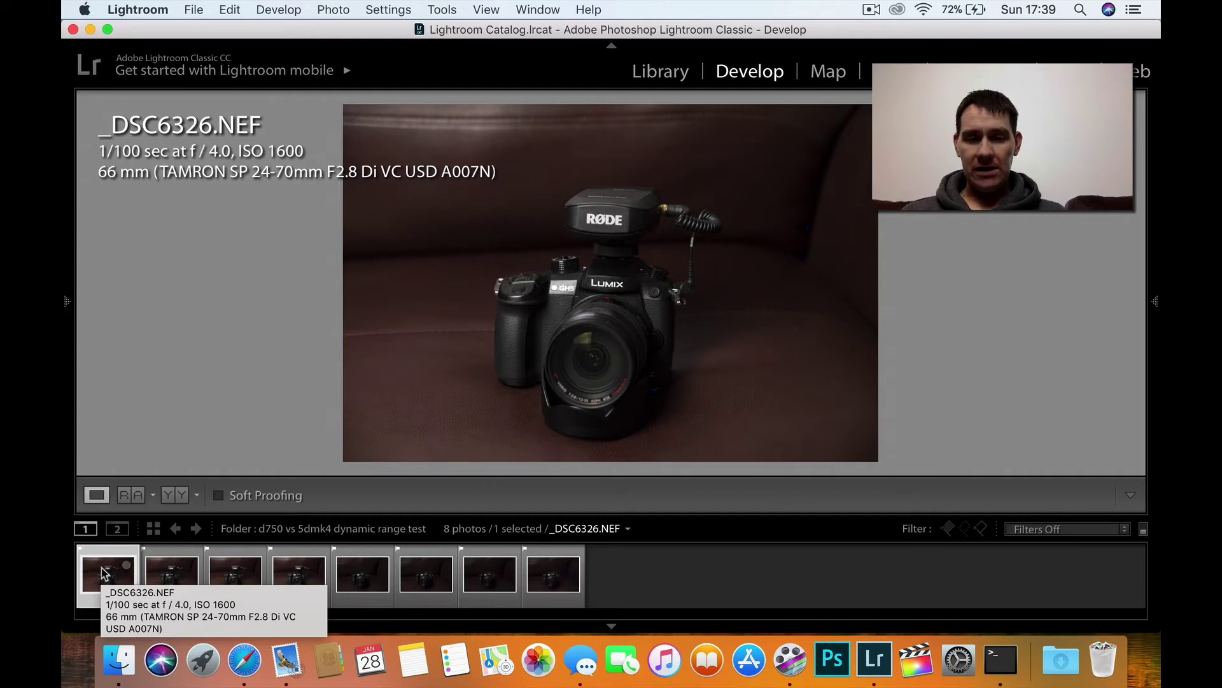
- Set _DSC6326.NEF's Exposure to +3.00 in the Basic panel
mouse_move(1157, 301)
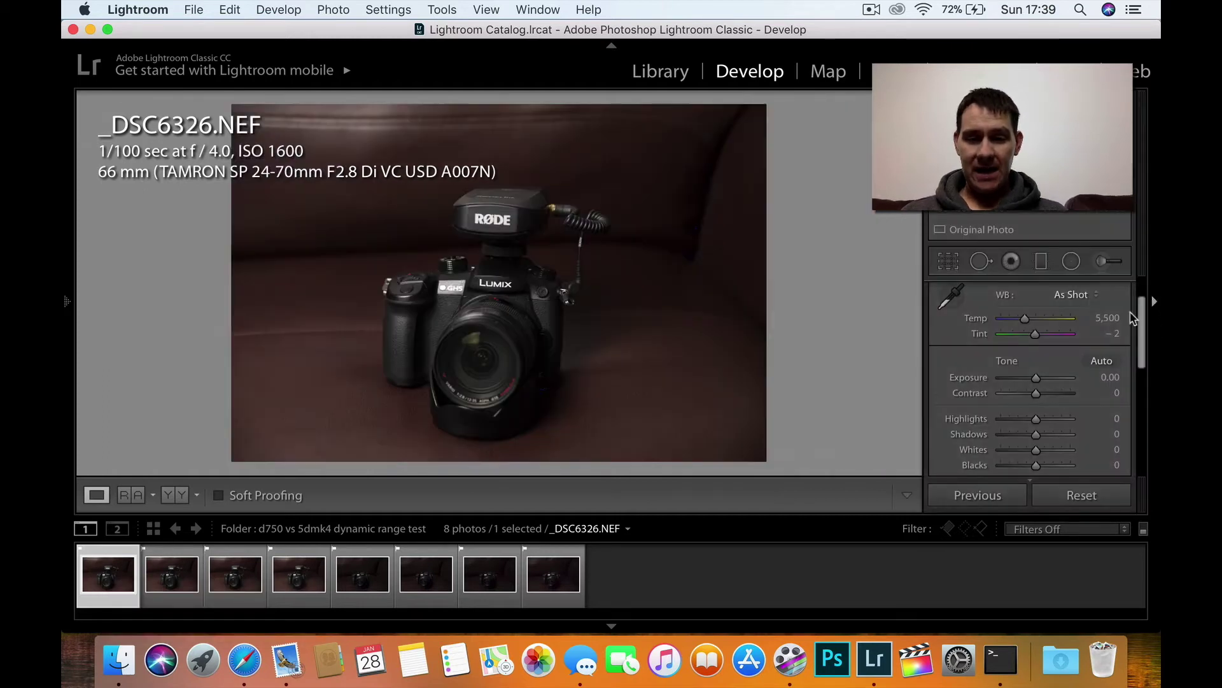
click(1104, 376)
text(3)
key(Return)
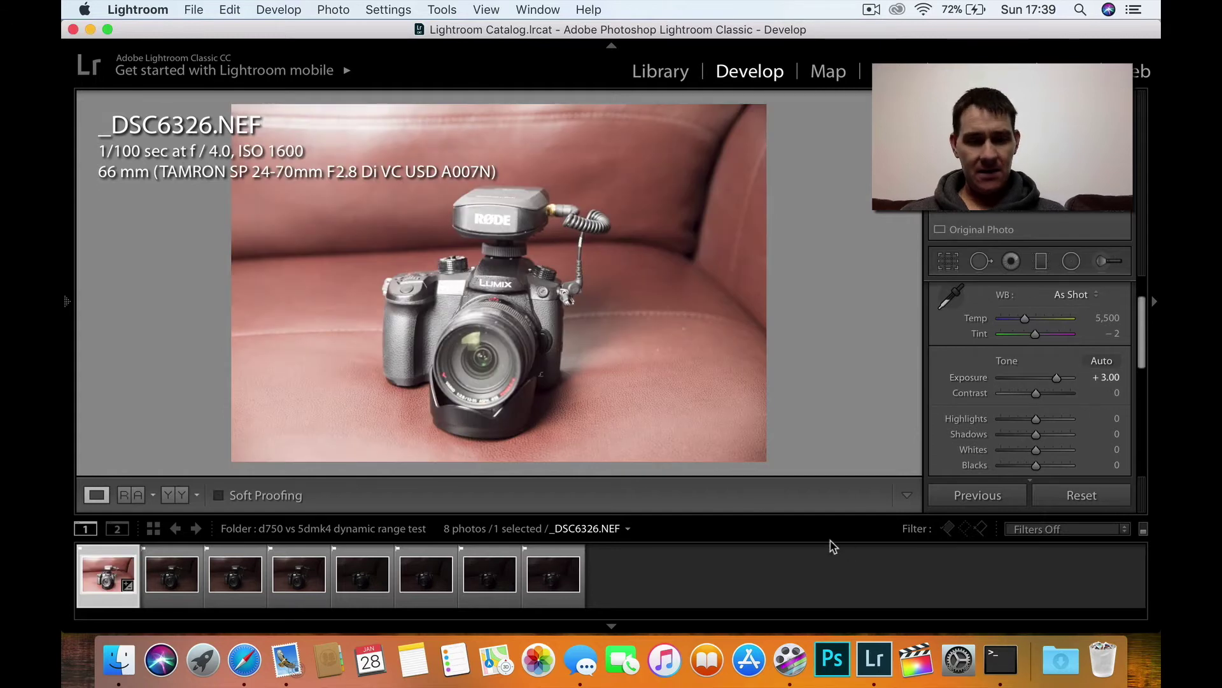
- Select all eight photos and synchronize the exposure setting across them
shift+click(566, 576)
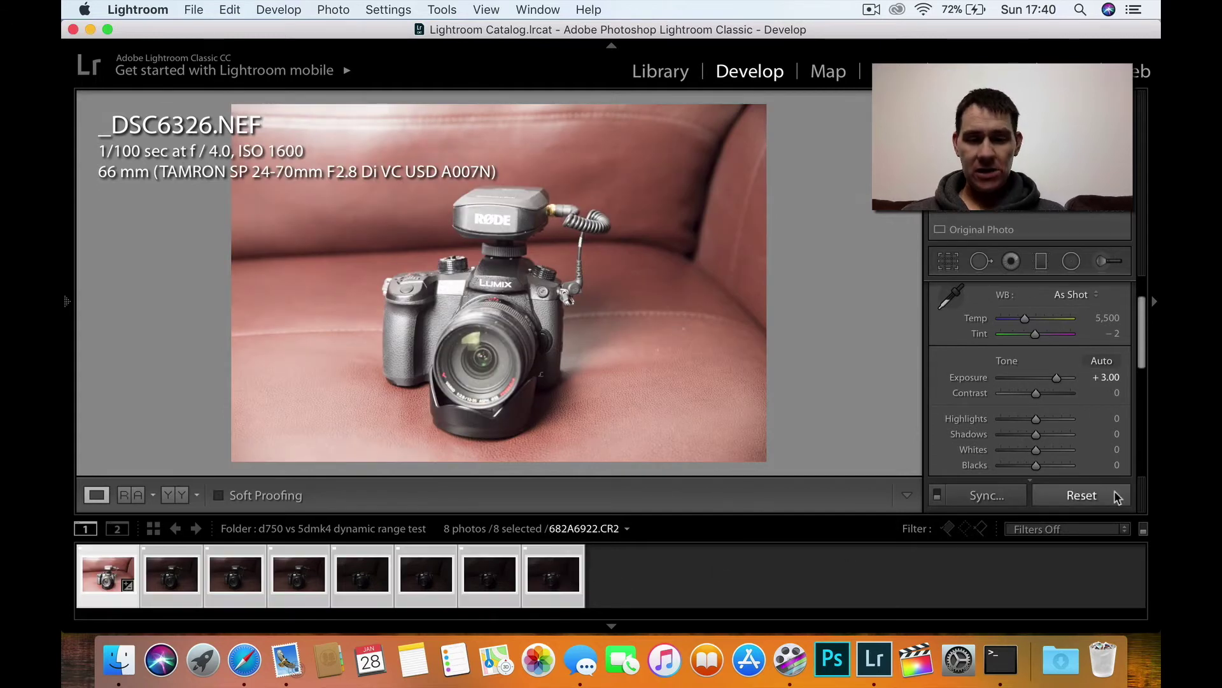
click(988, 499)
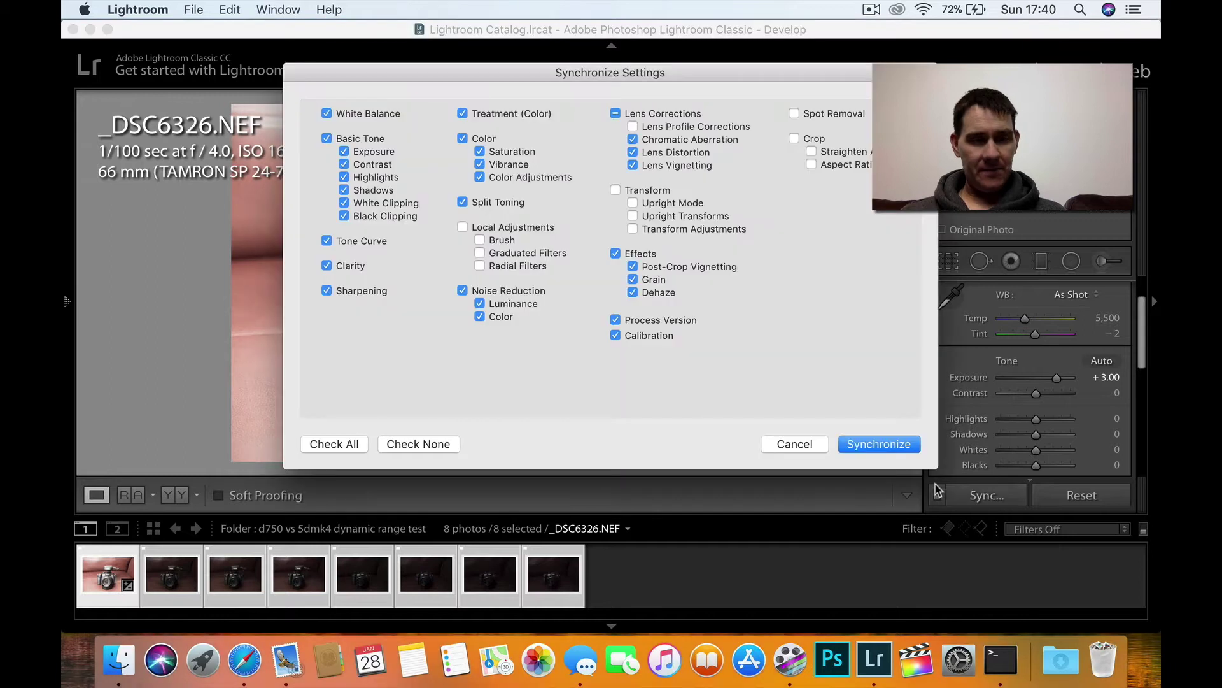
click(873, 444)
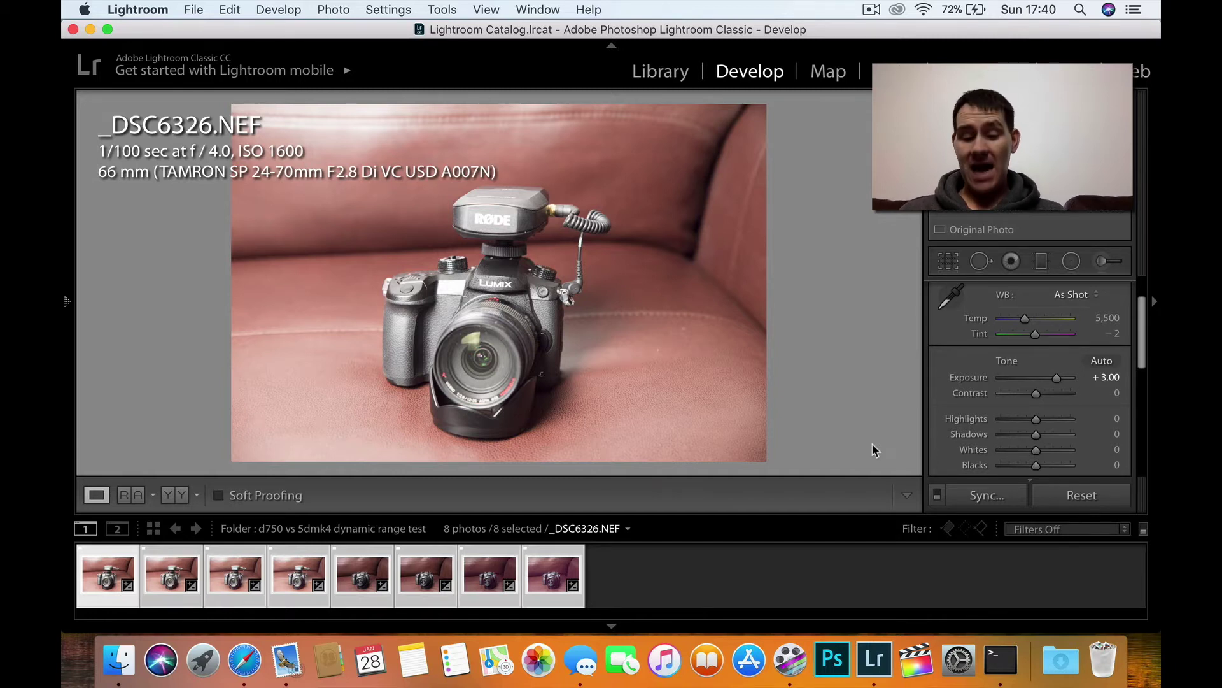
- Select only _DSC6326.NEF, hide all panels, and toggle Before view against the dark original
click(828, 568)
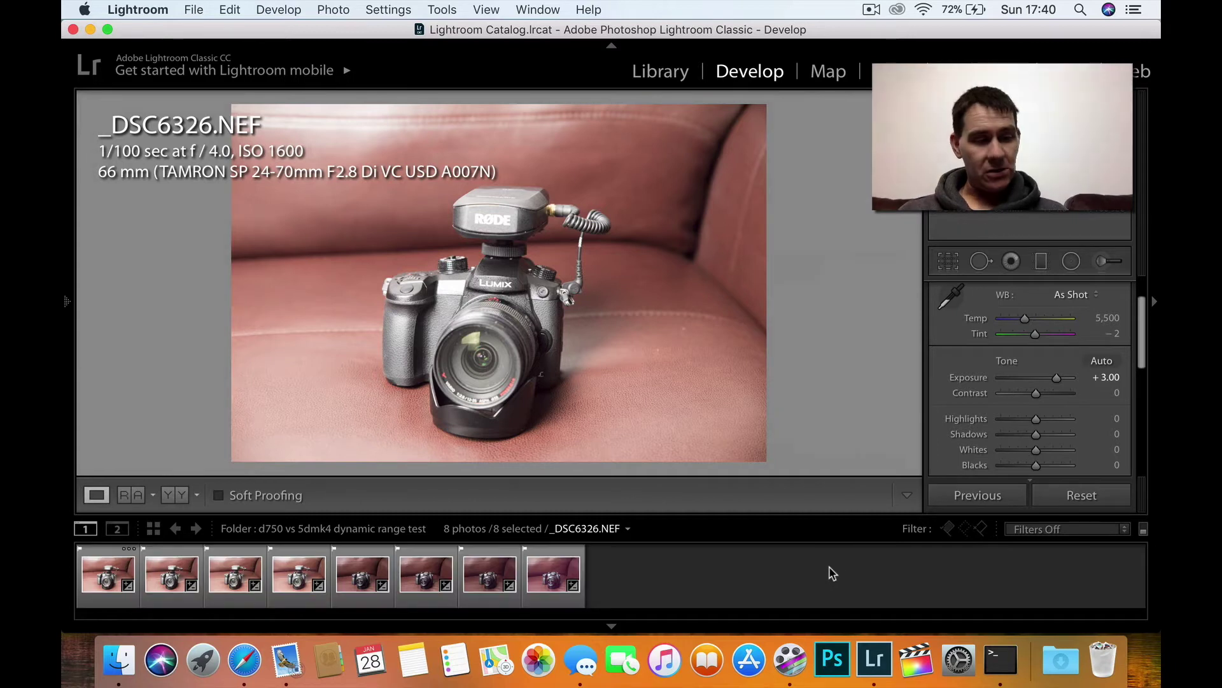
click(94, 583)
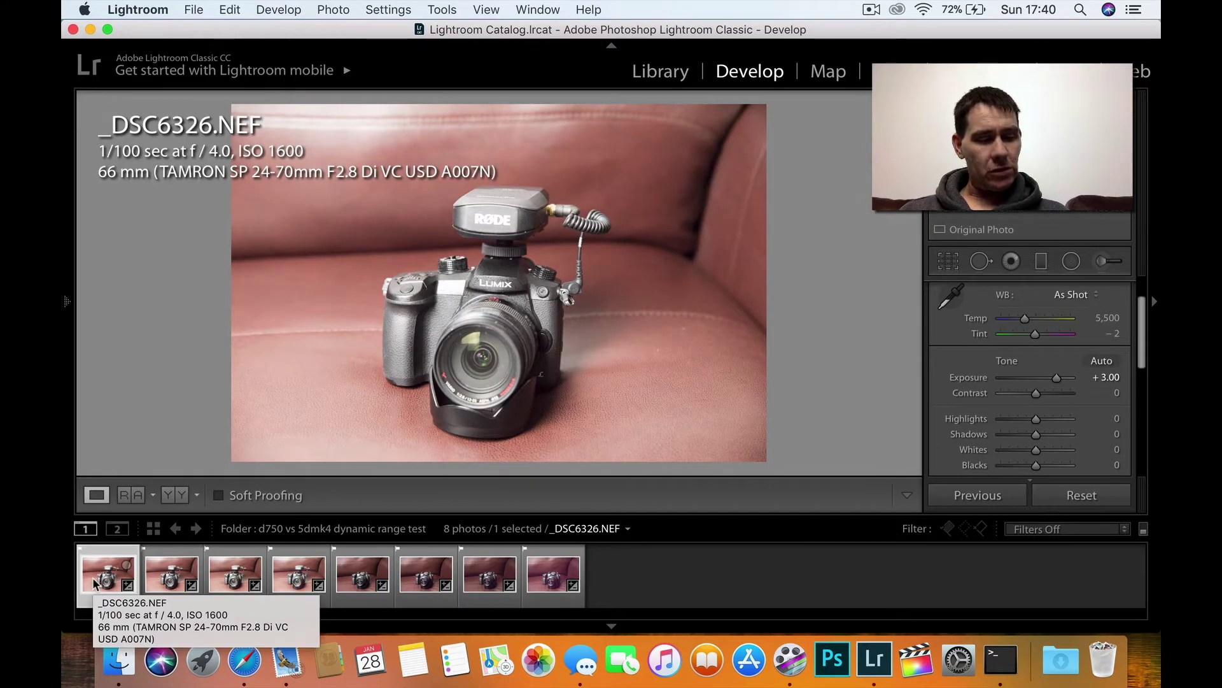
key(shift+Tab)
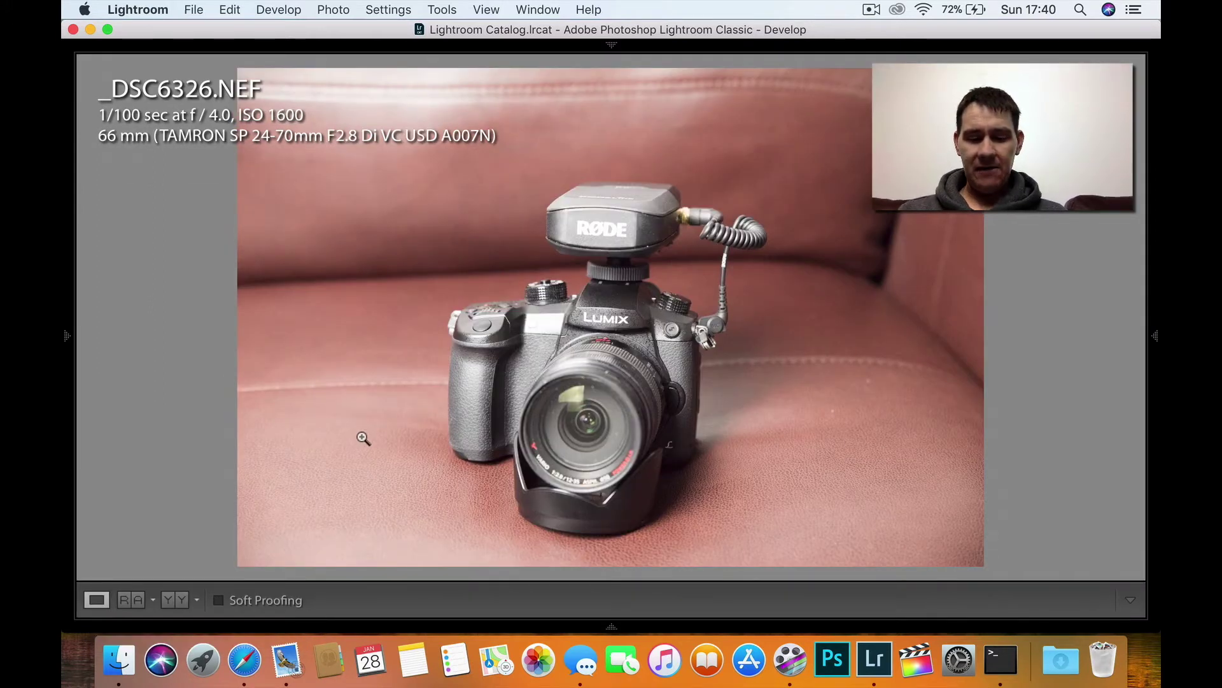
key(backslash)
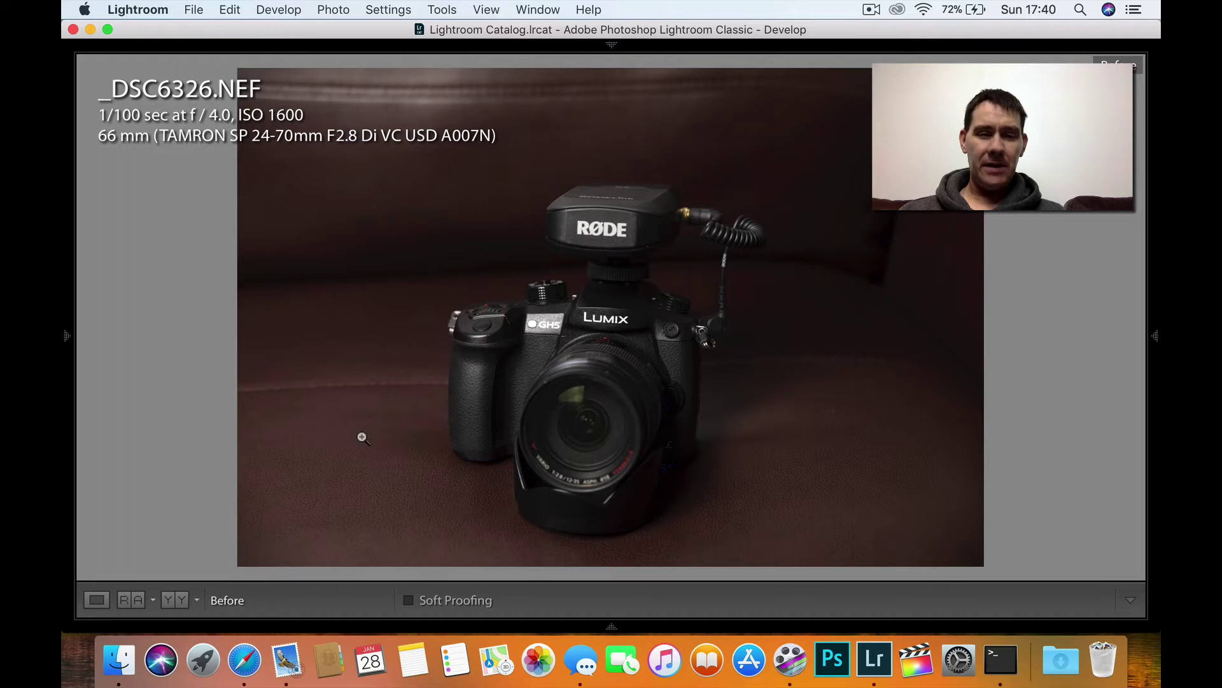
key(backslash)
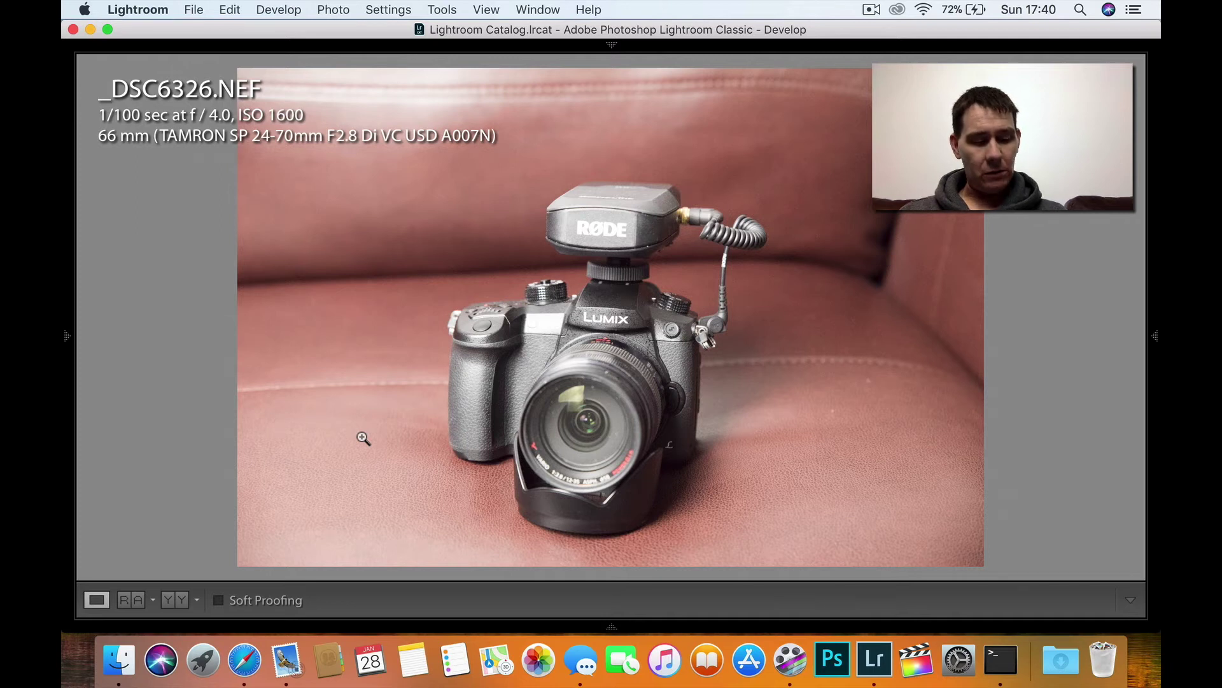
- In Compare view, set _DSC6326.NEF as Select and Canon 682A6913.CR2 as Candidate, panels hidden
key(c)
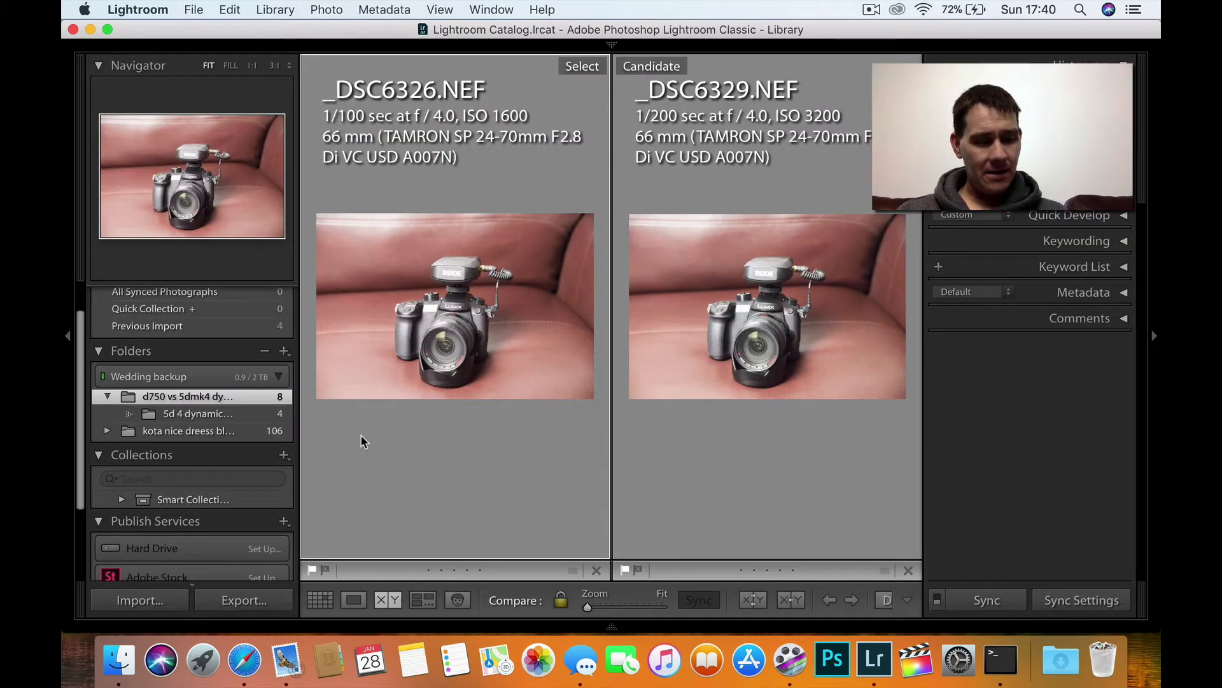
key(shift+Tab)
key(shift+Tab)
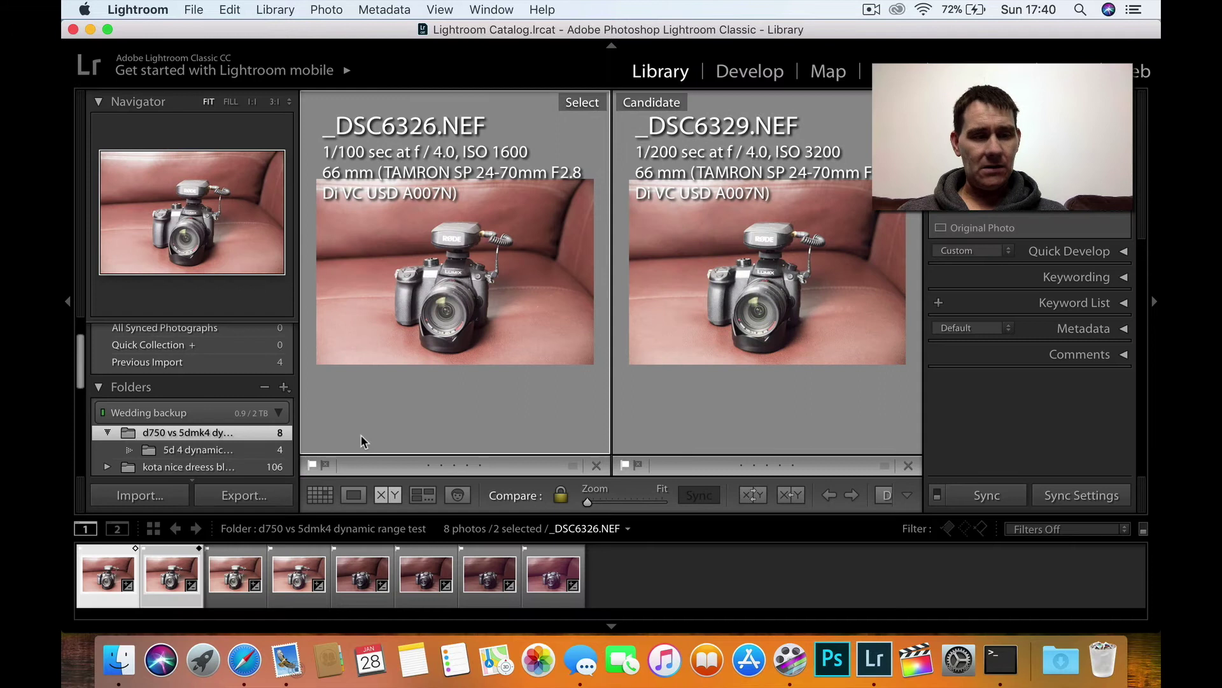
click(361, 579)
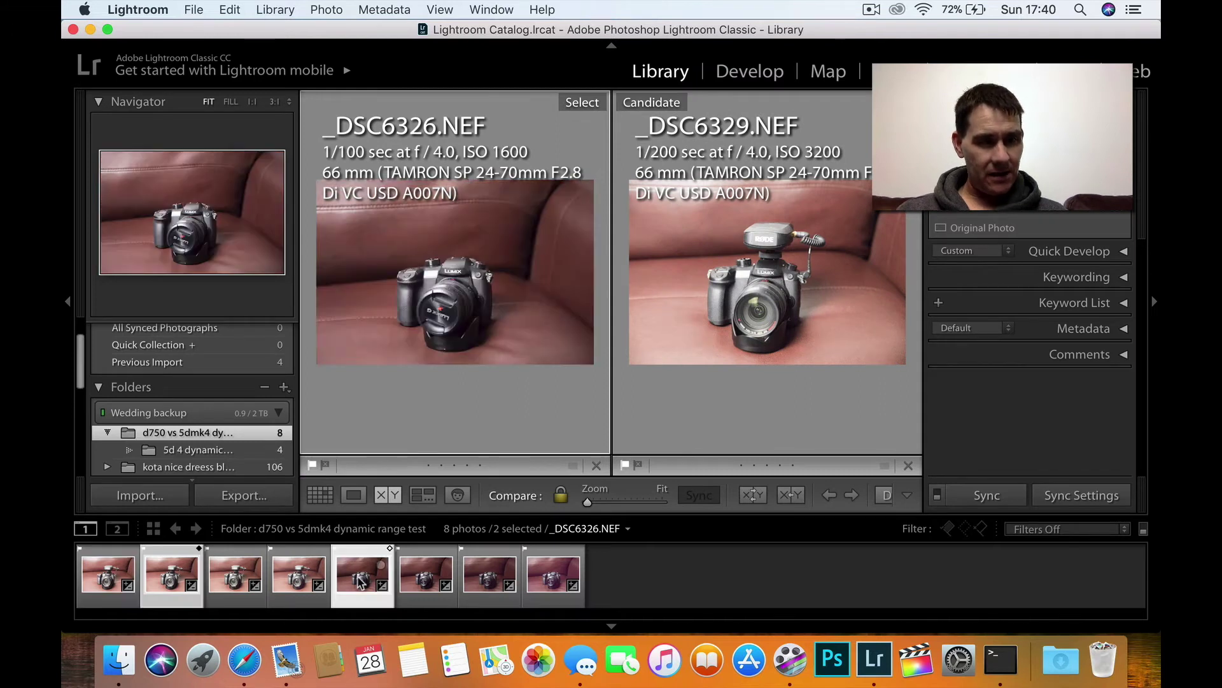
key(Left)
key(Right)
key(Left)
click(292, 580)
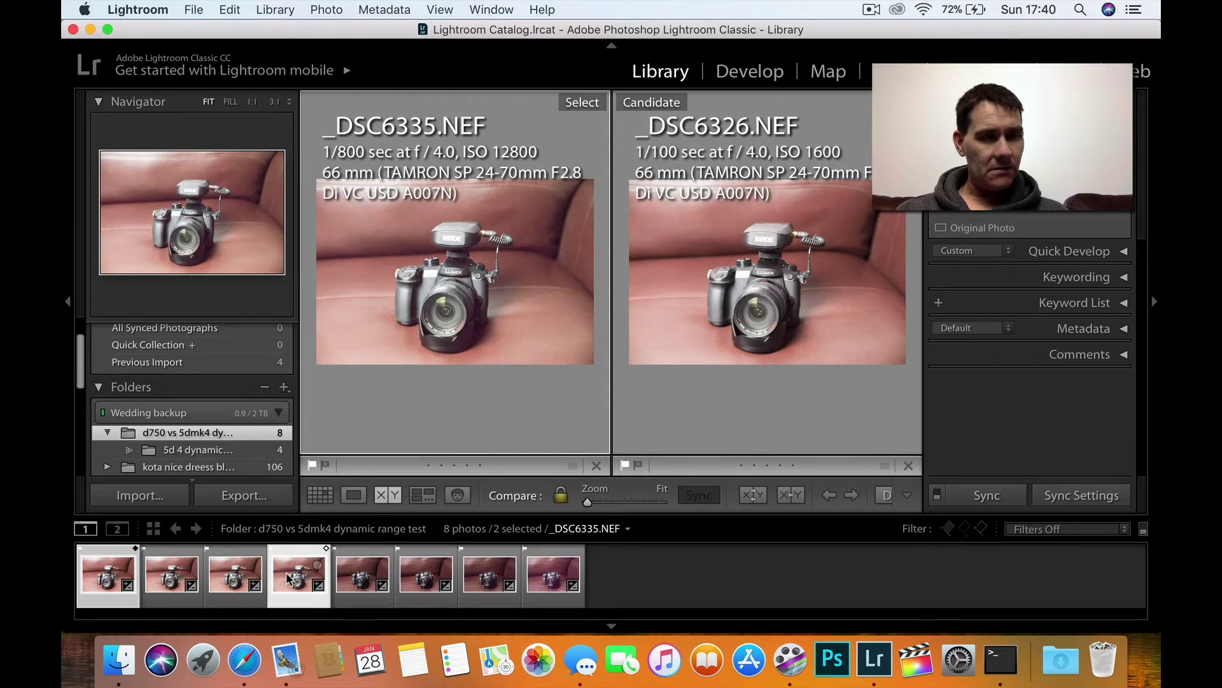
click(92, 576)
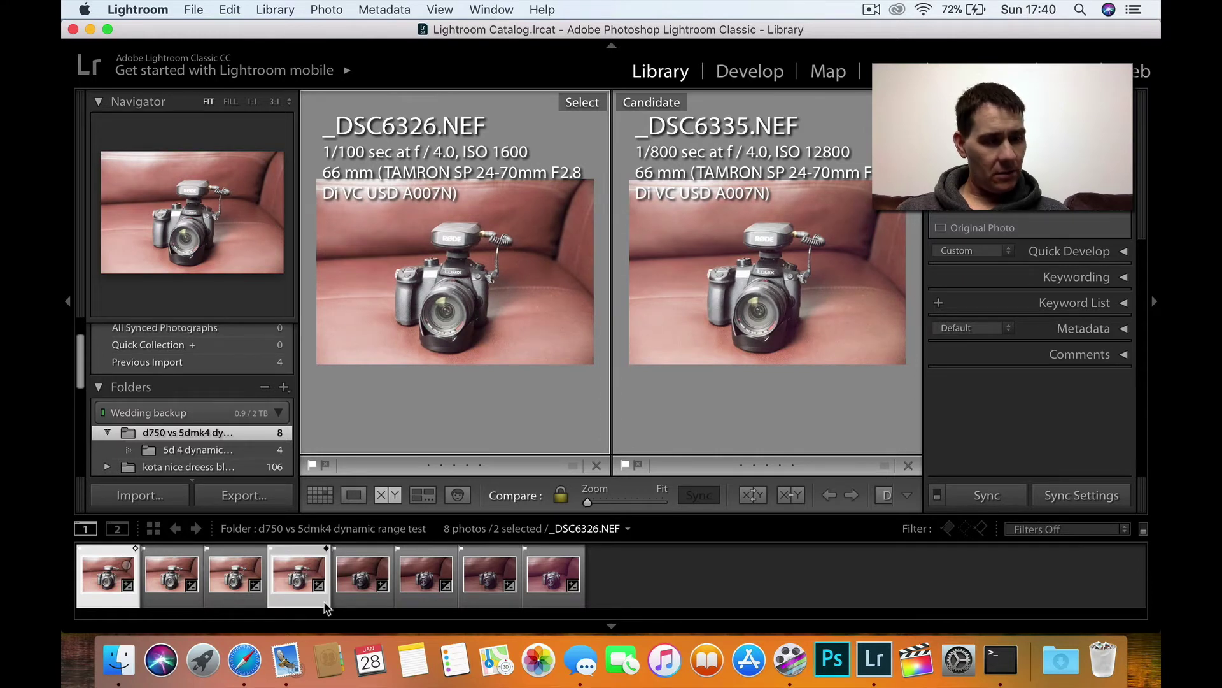
click(361, 580)
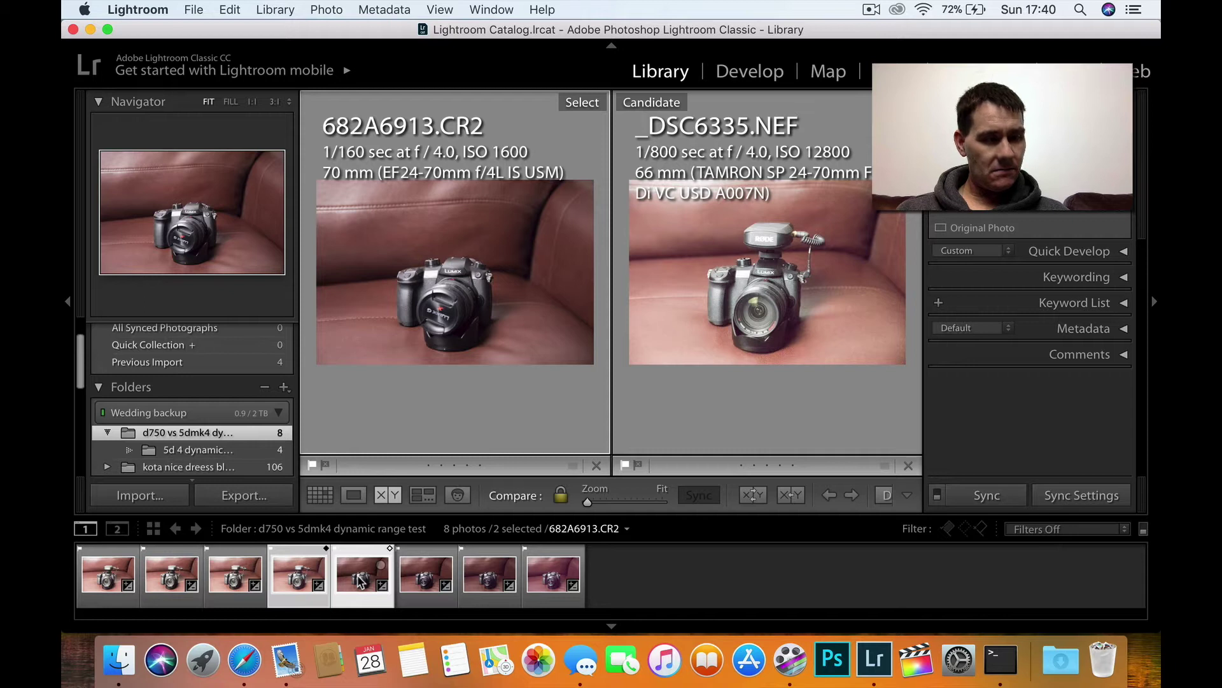
click(102, 561)
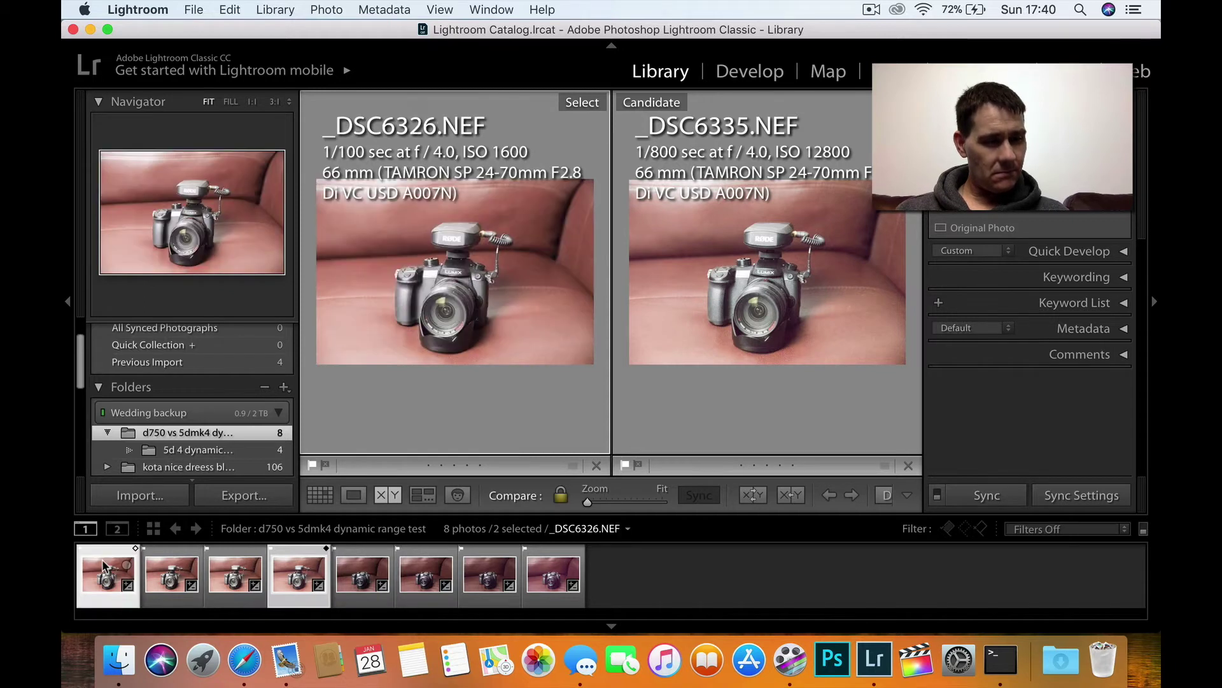
key(Right)
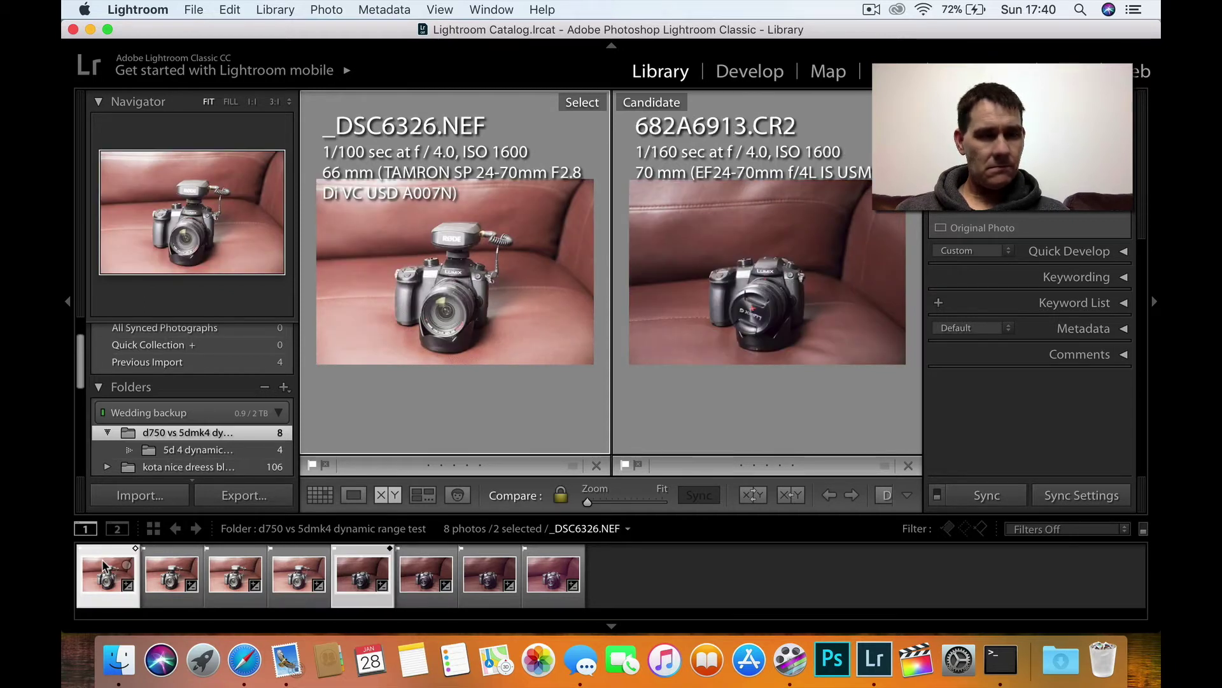
key(shift+Tab)
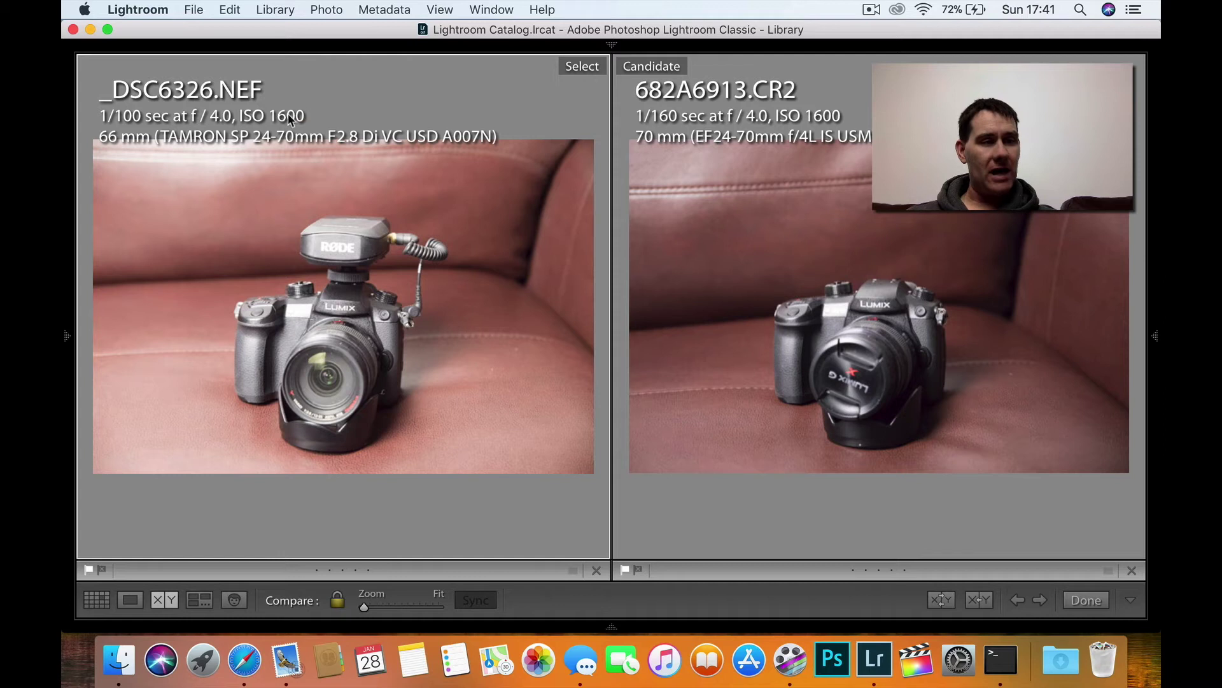
click(451, 256)
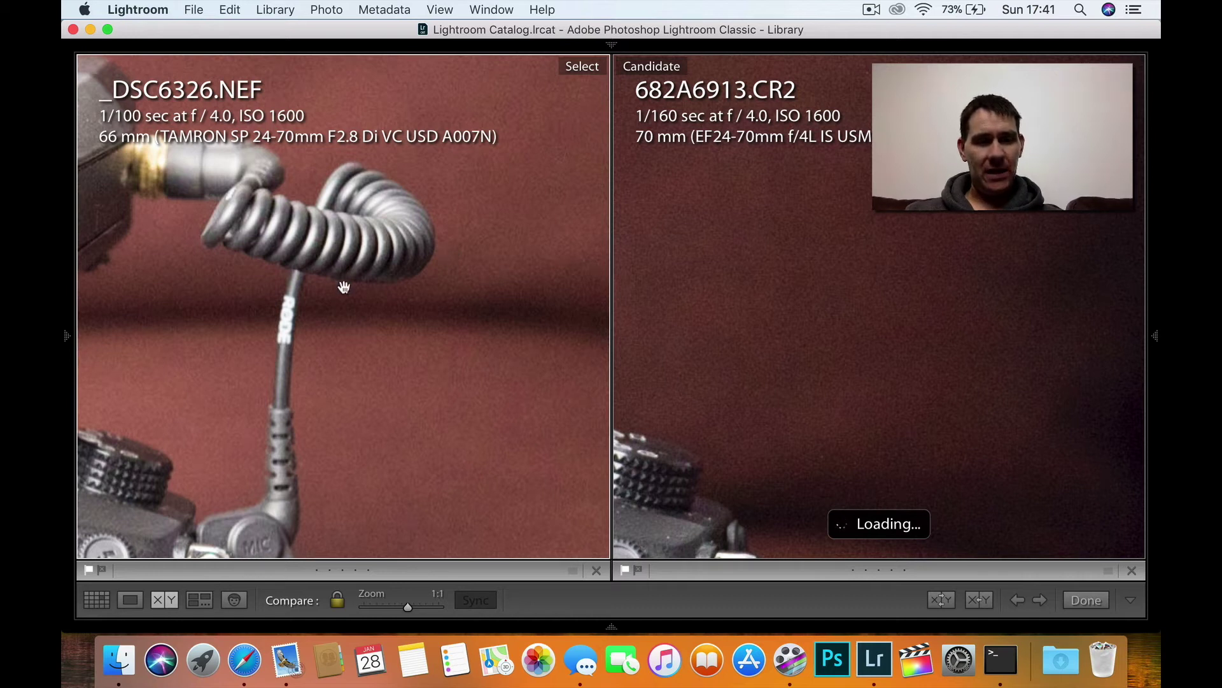
drag(343, 287, 306, 204)
click(306, 204)
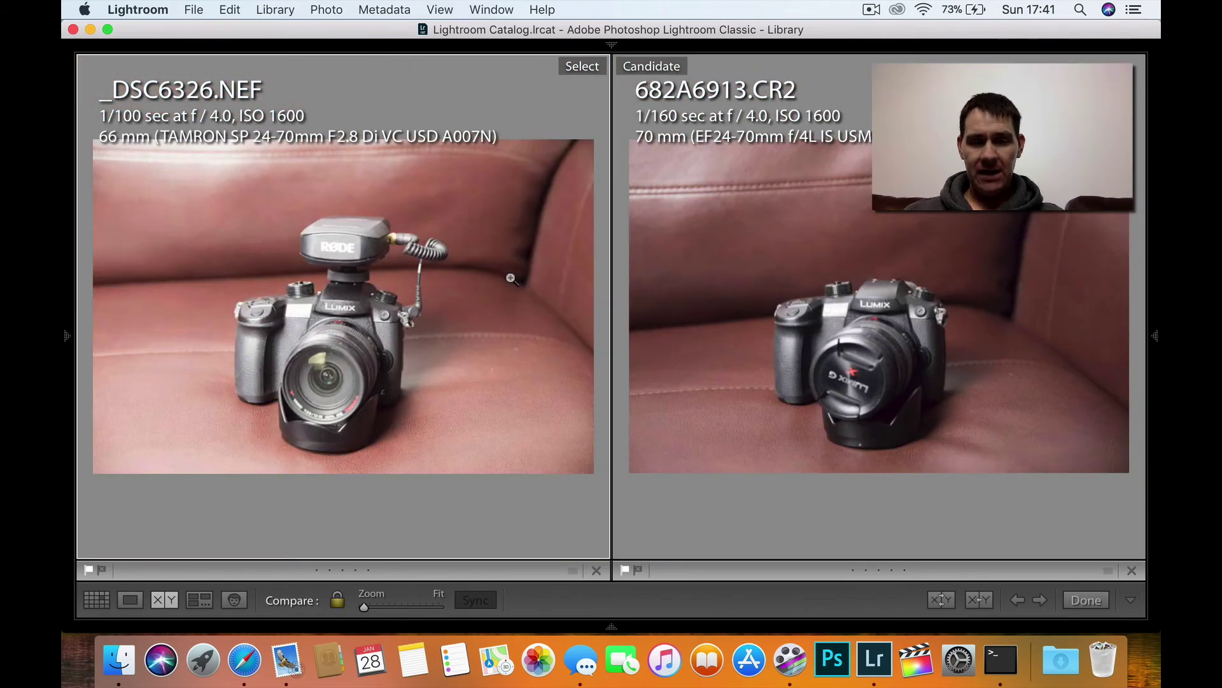
click(511, 277)
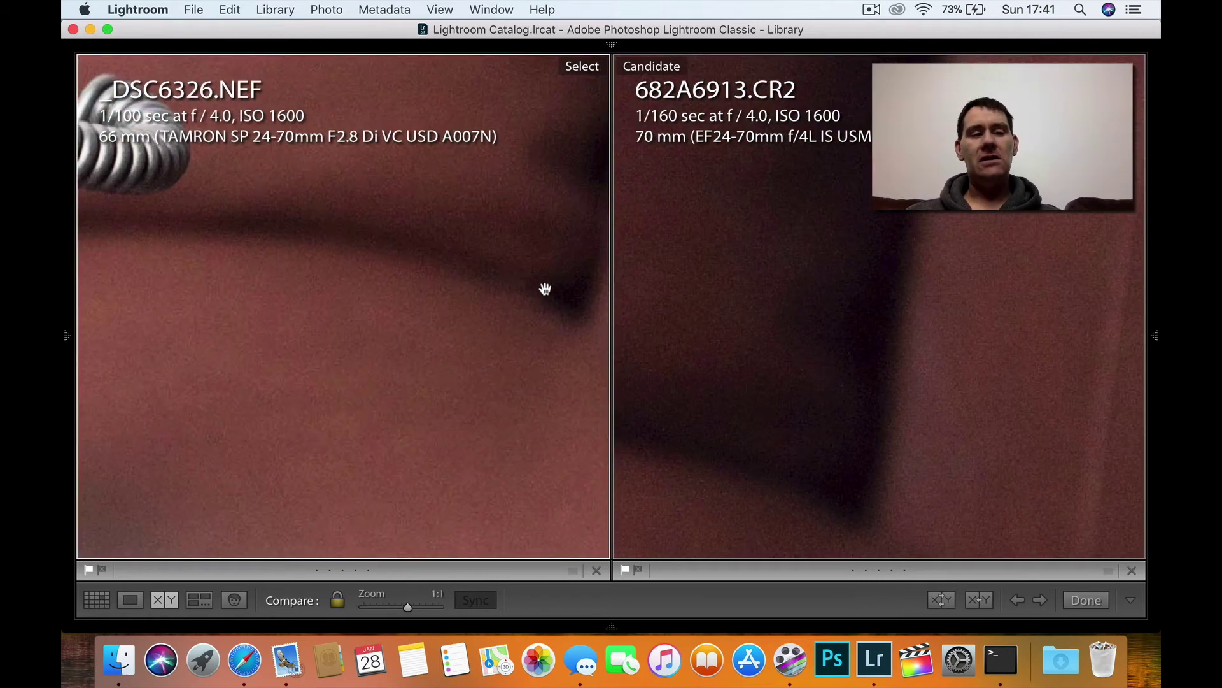
click(508, 349)
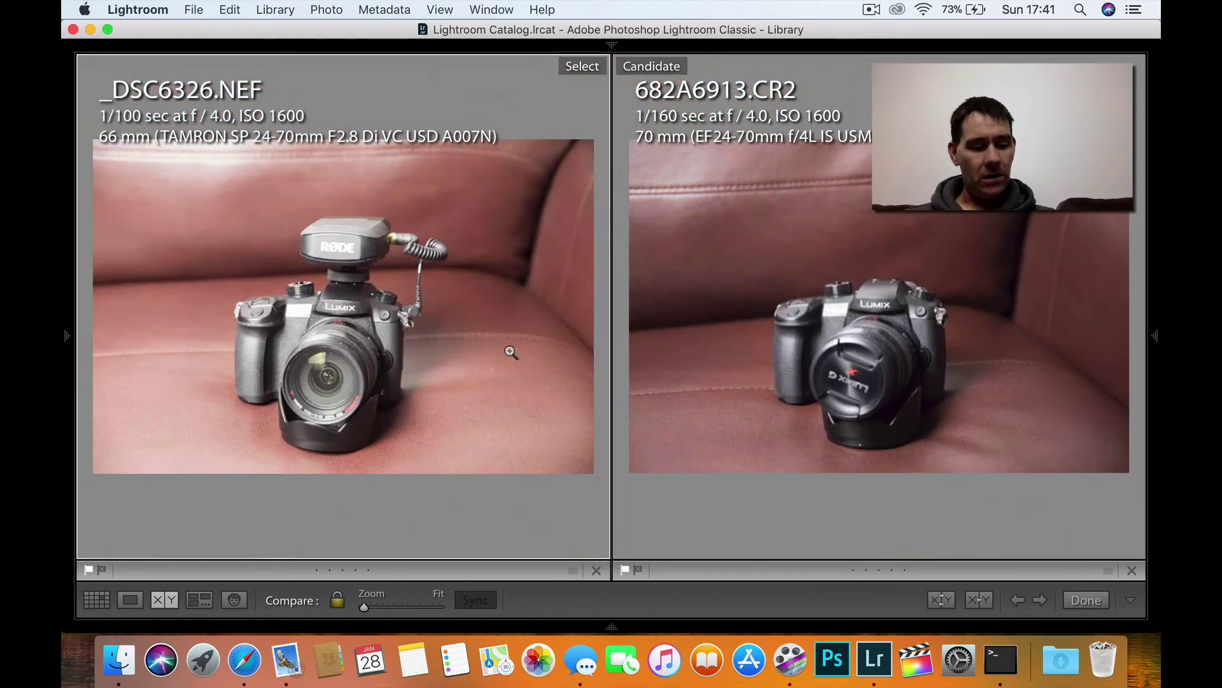
- Pair ISO 3200 _DSC6329.NEF as Select with 682A6916.CR2 as Candidate, filmstrip hidden
click(612, 621)
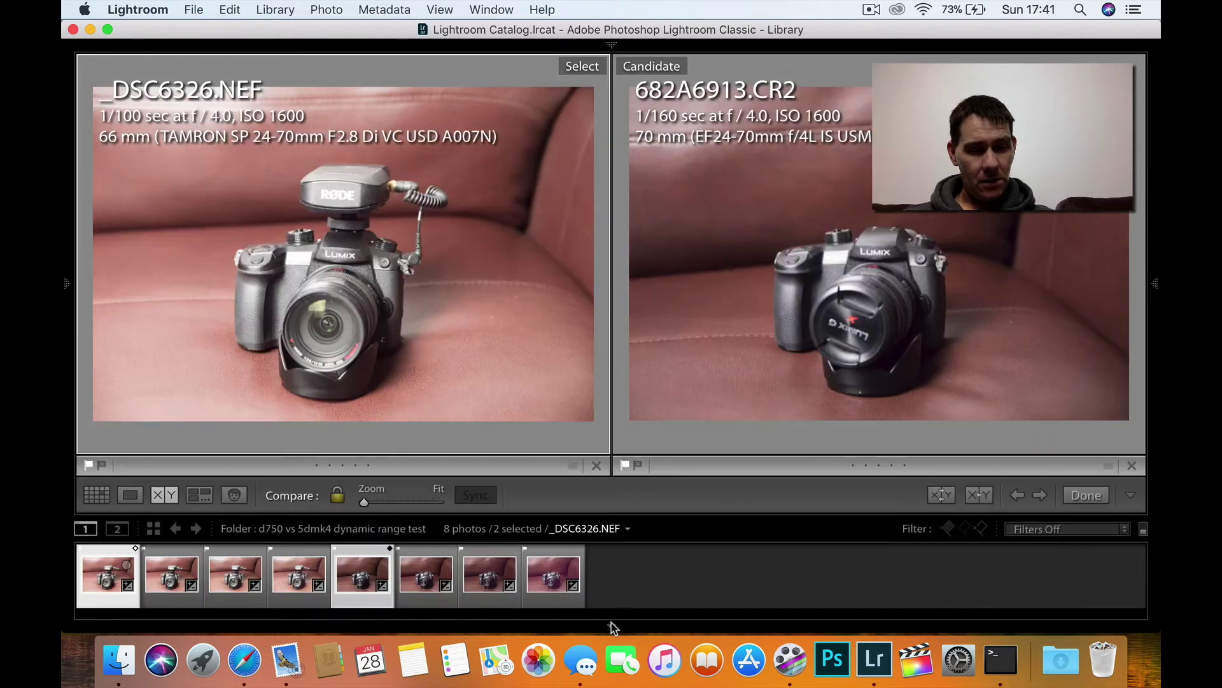
click(180, 569)
key(Right)
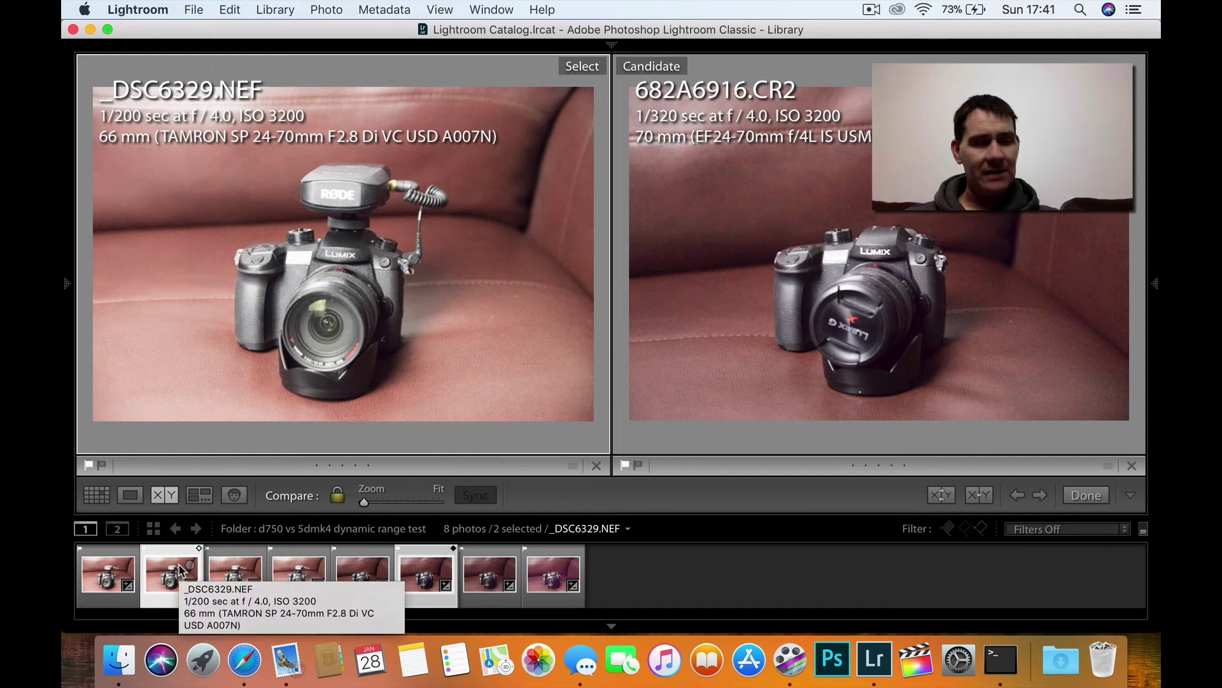
key(F6)
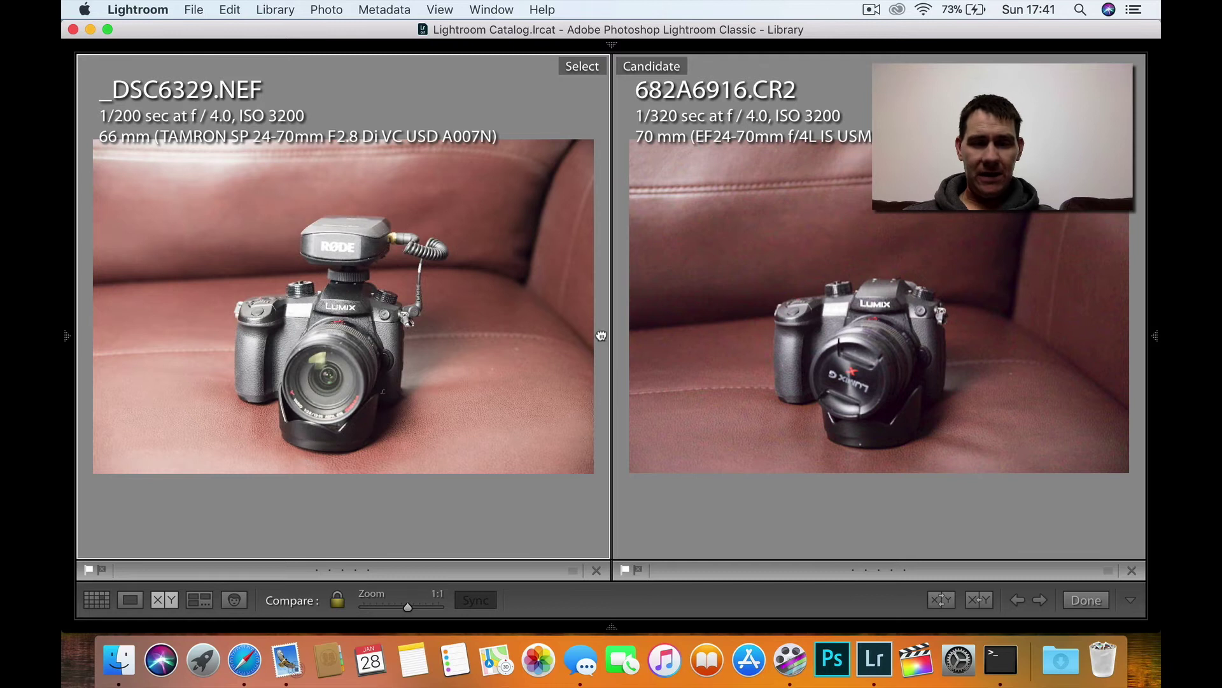
- Zoom both photos to 1:1 on the mic cable, couch fold and dark couch area, then fit
click(444, 251)
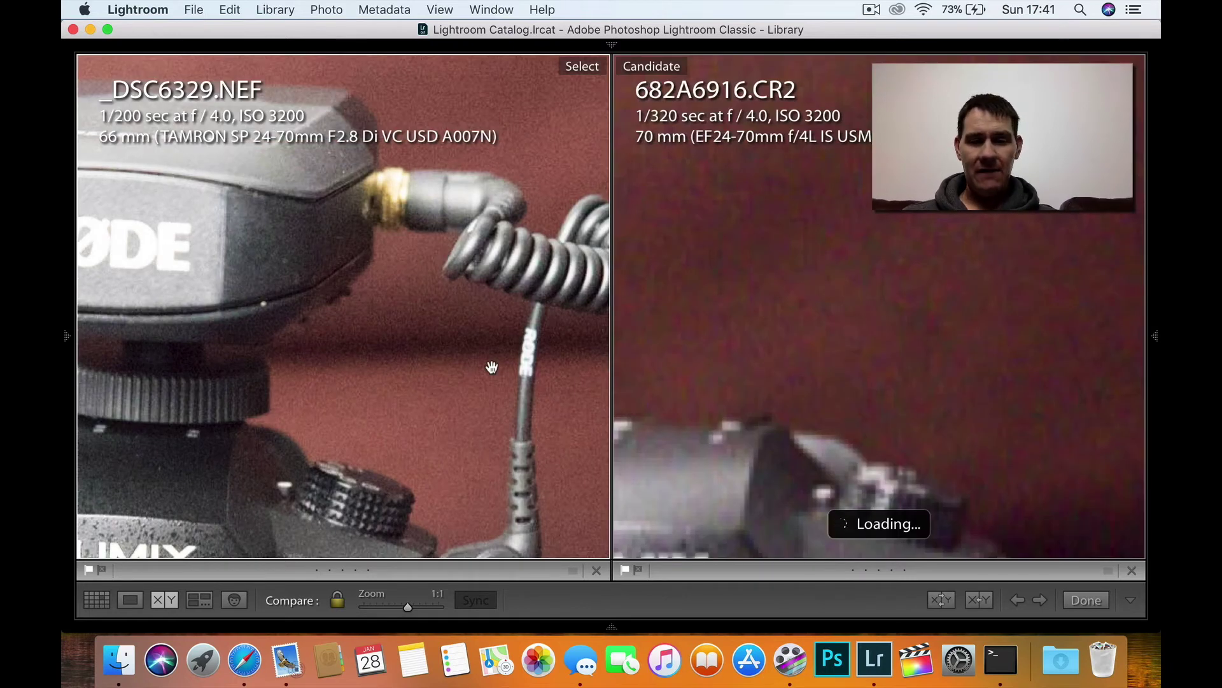
click(520, 354)
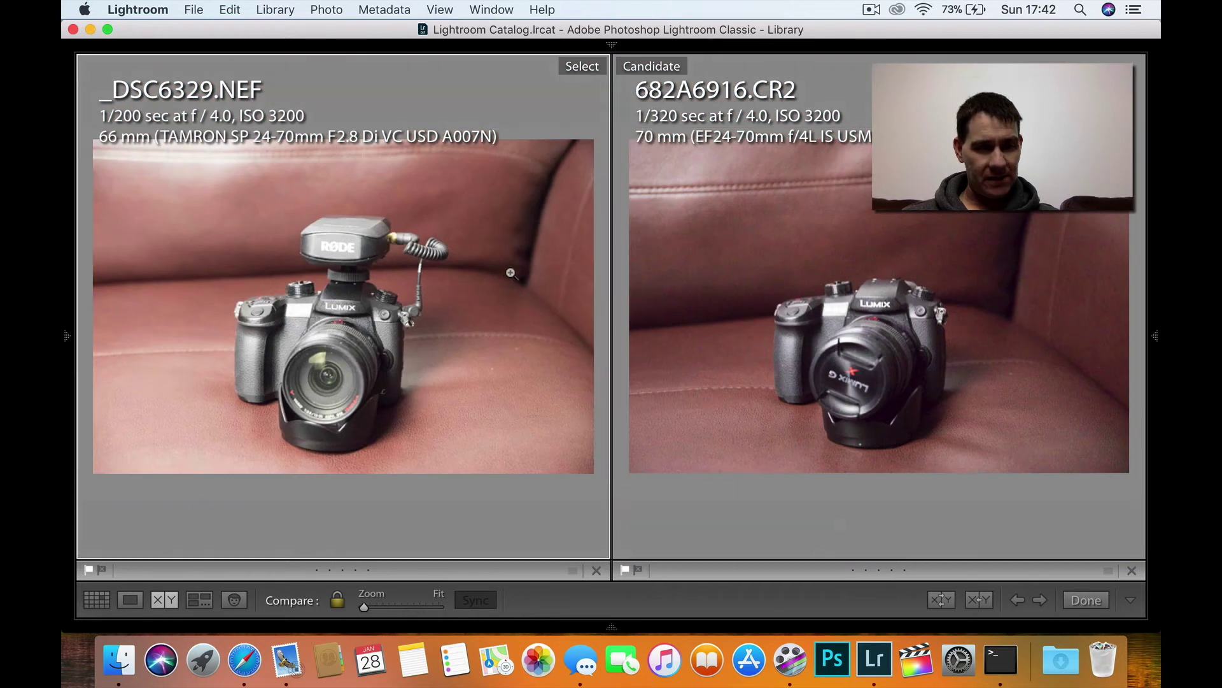
click(511, 274)
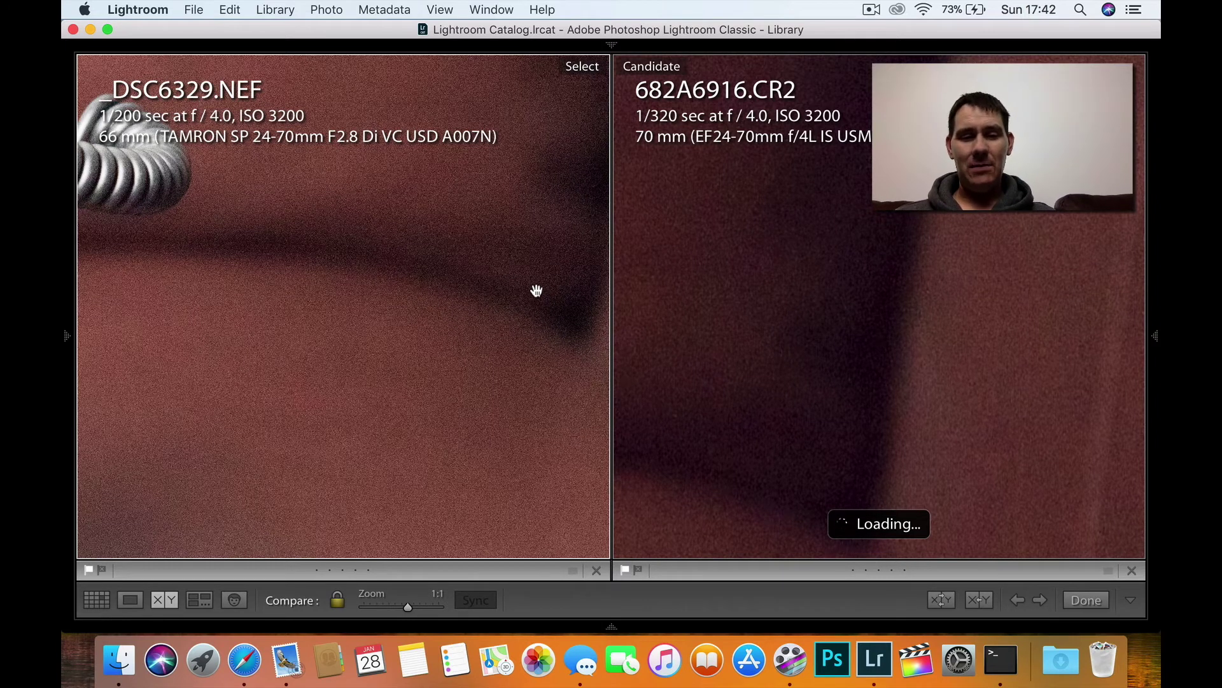
click(536, 290)
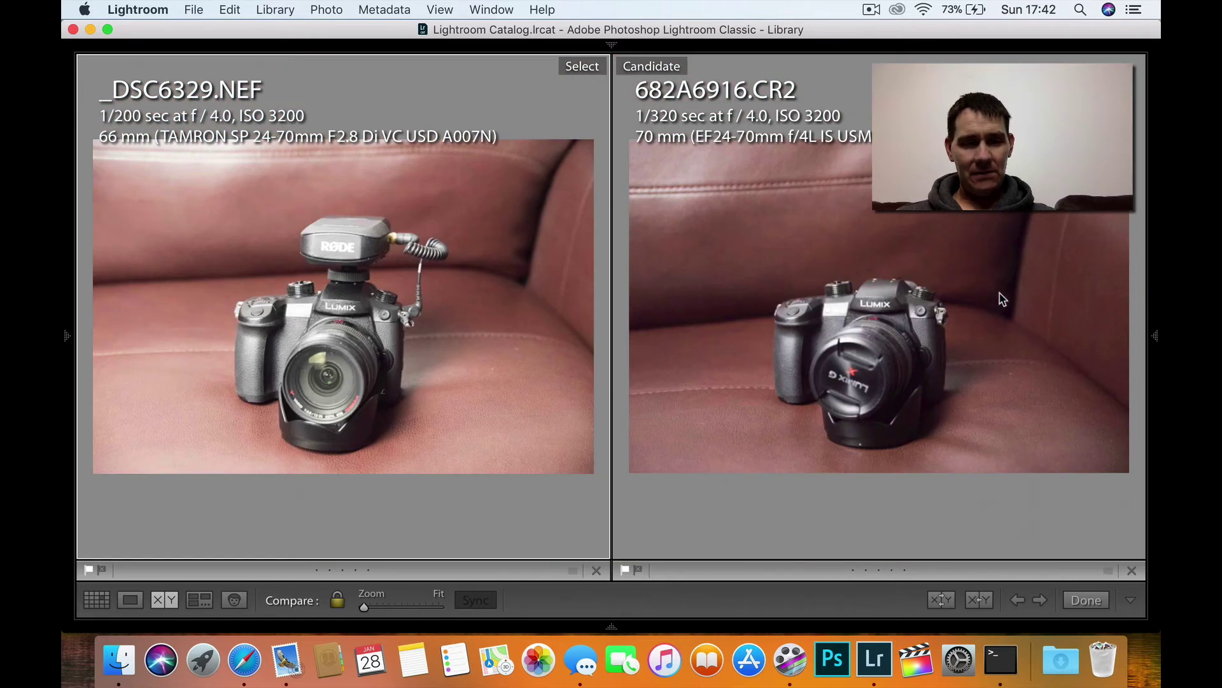
click(1003, 298)
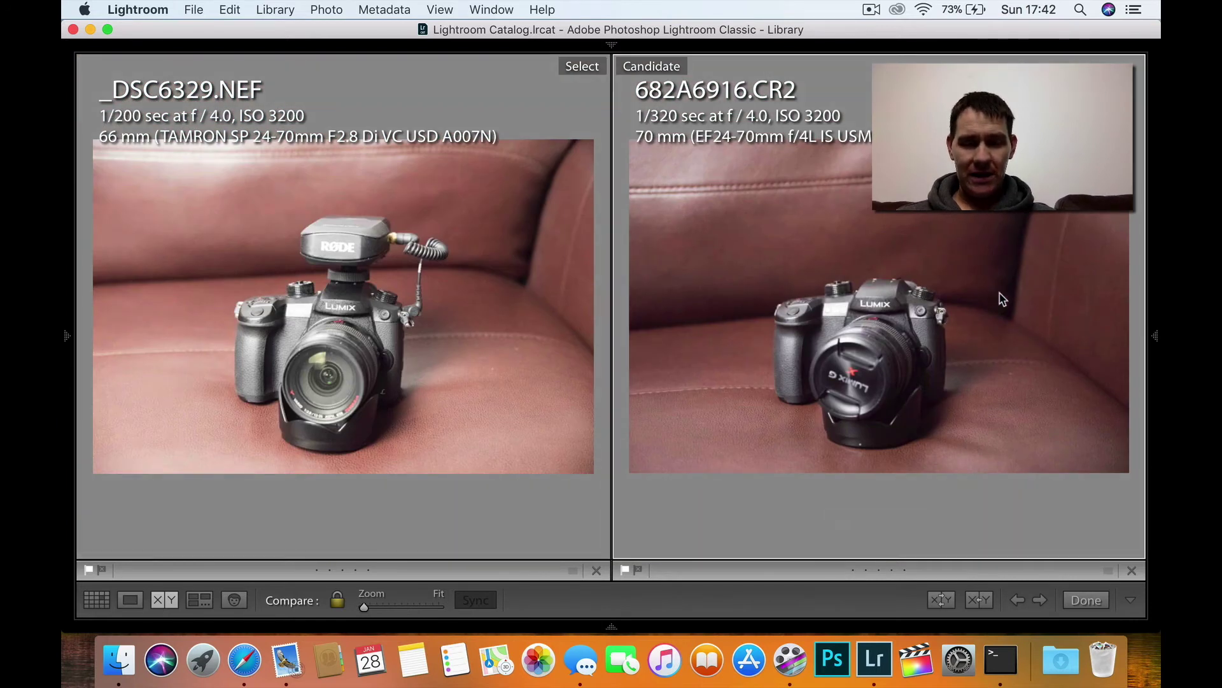
click(1006, 288)
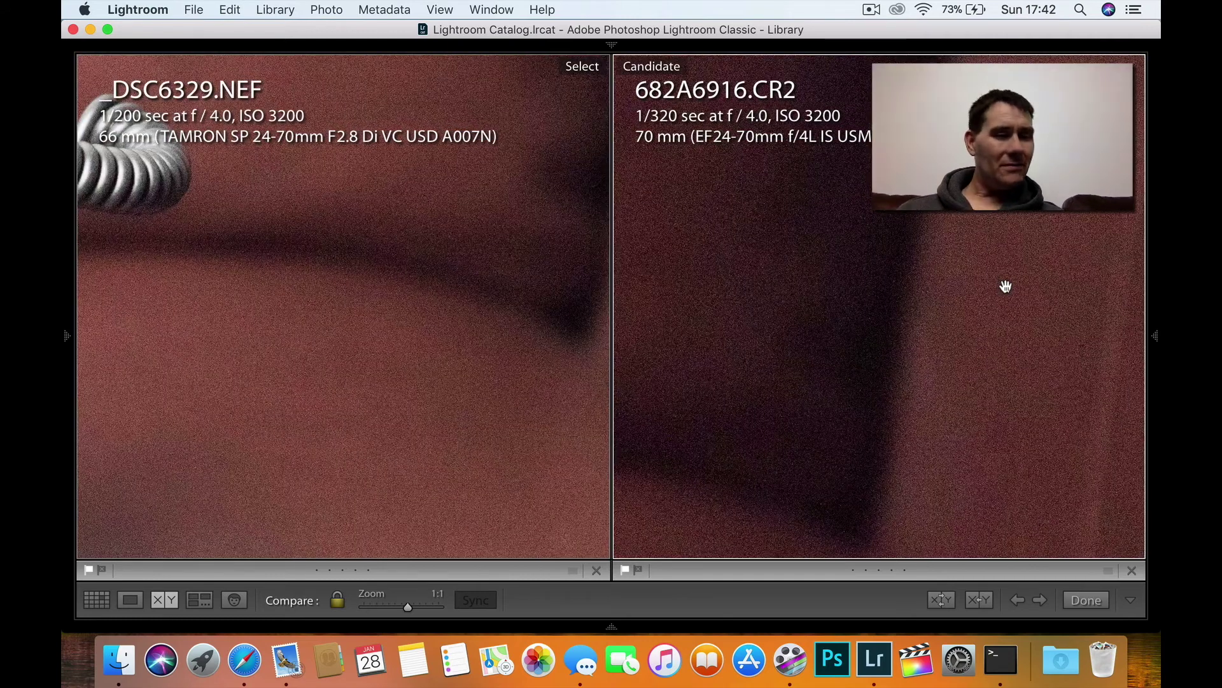
click(1006, 287)
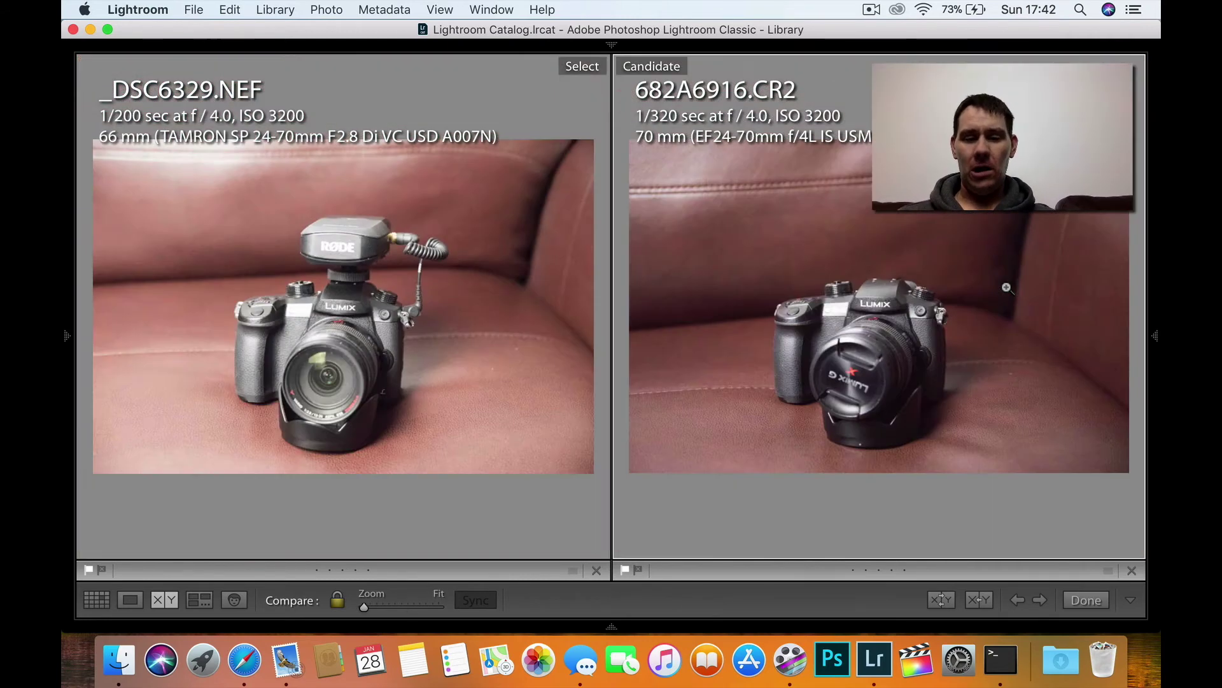
click(612, 626)
- Set ISO 6400 _DSC6332.NEF as Select and 682A6919.CR2 as Candidate, filmstrip hidden
click(234, 575)
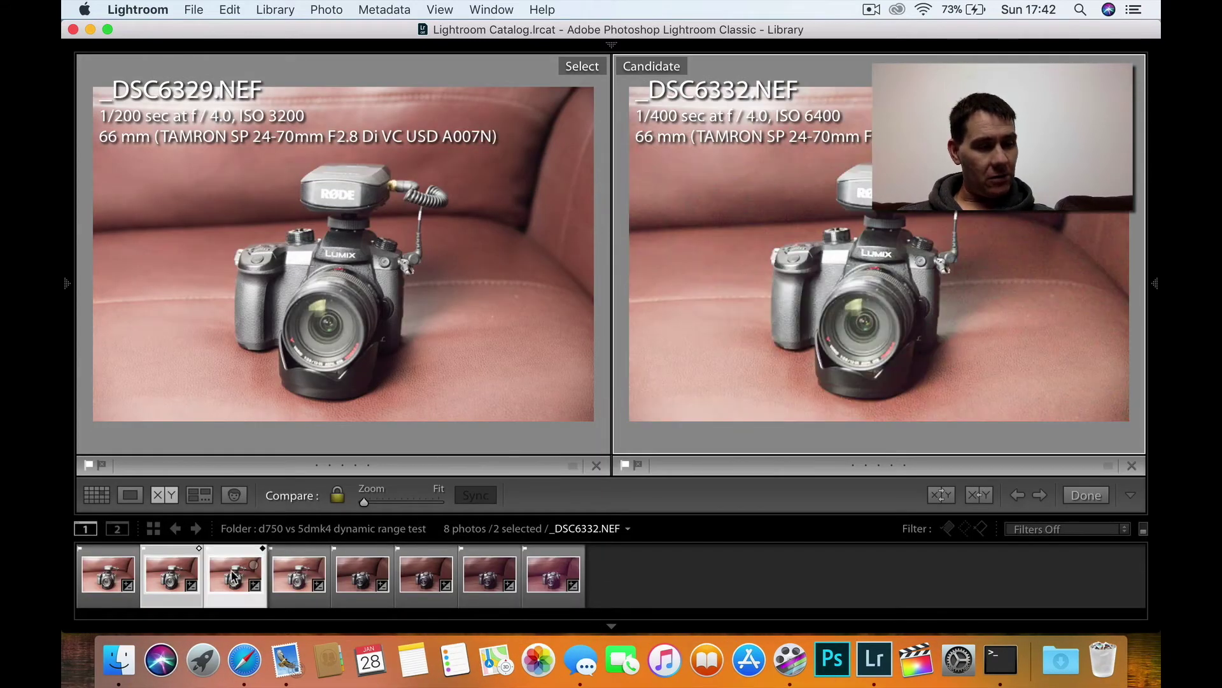
key(Up)
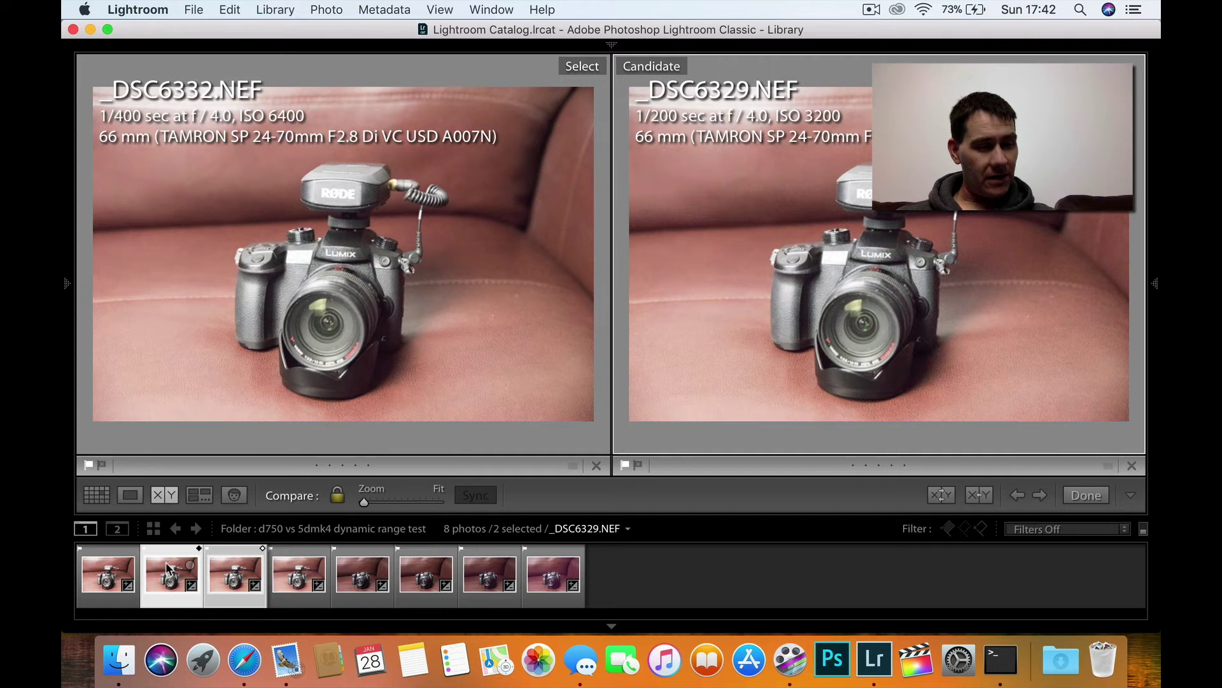
click(232, 576)
key(Right)
key(Right)
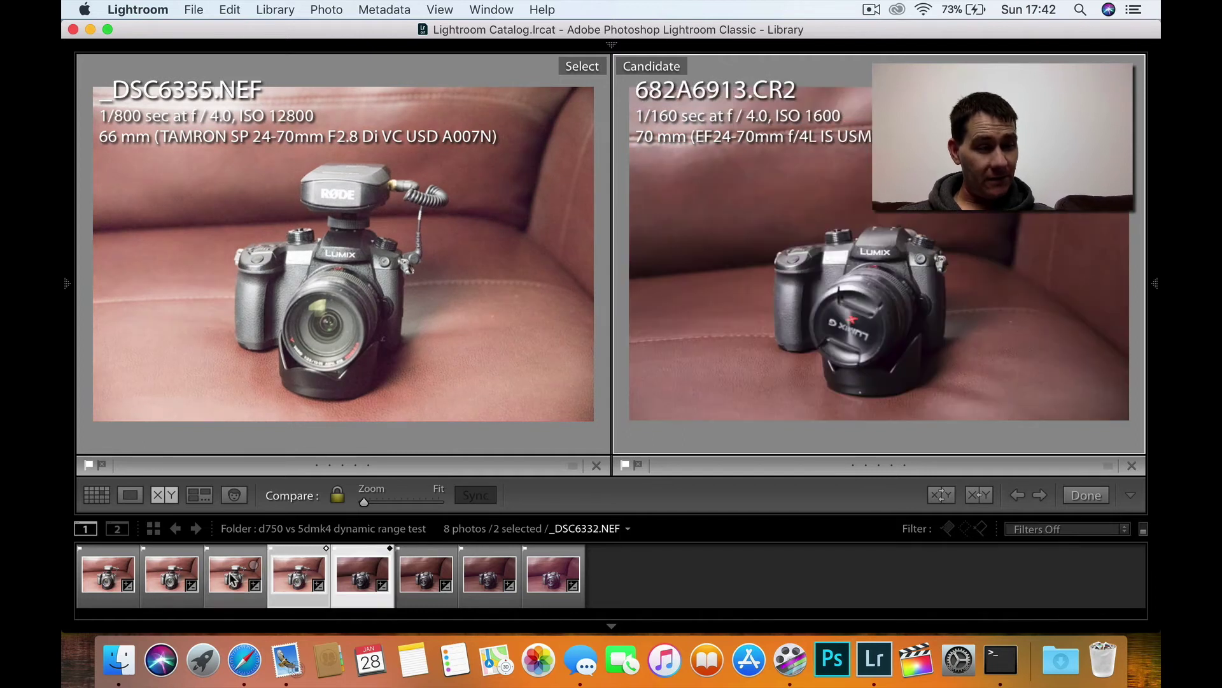
key(Right)
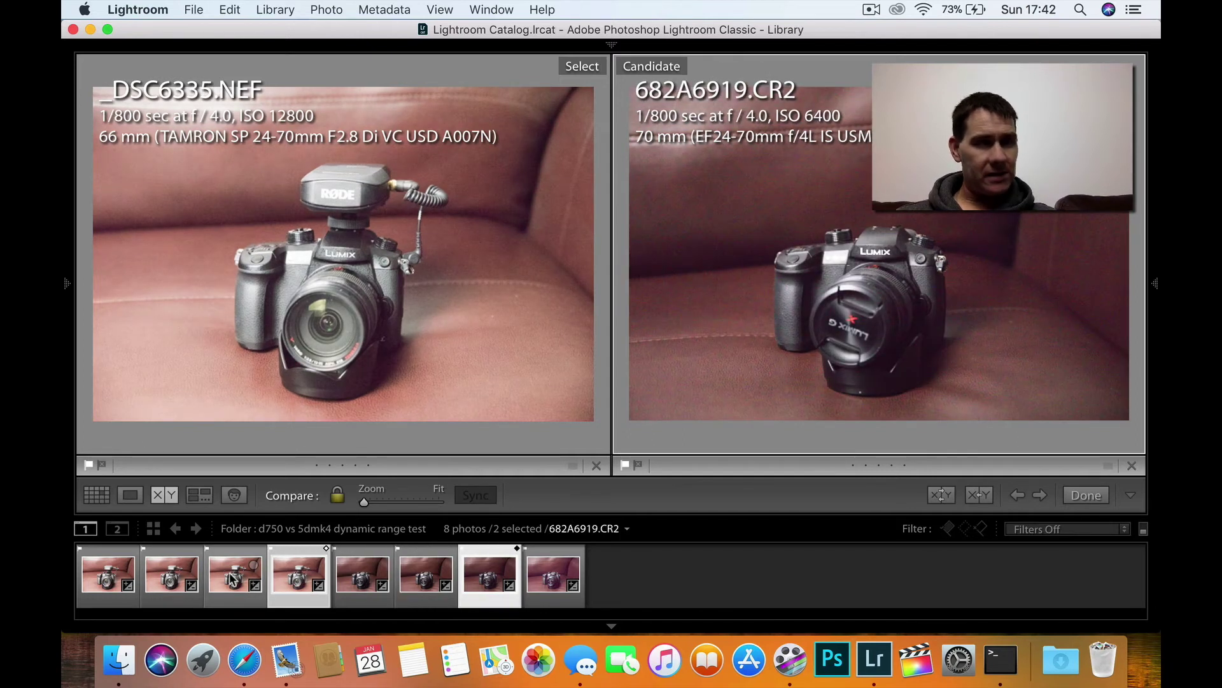
click(220, 583)
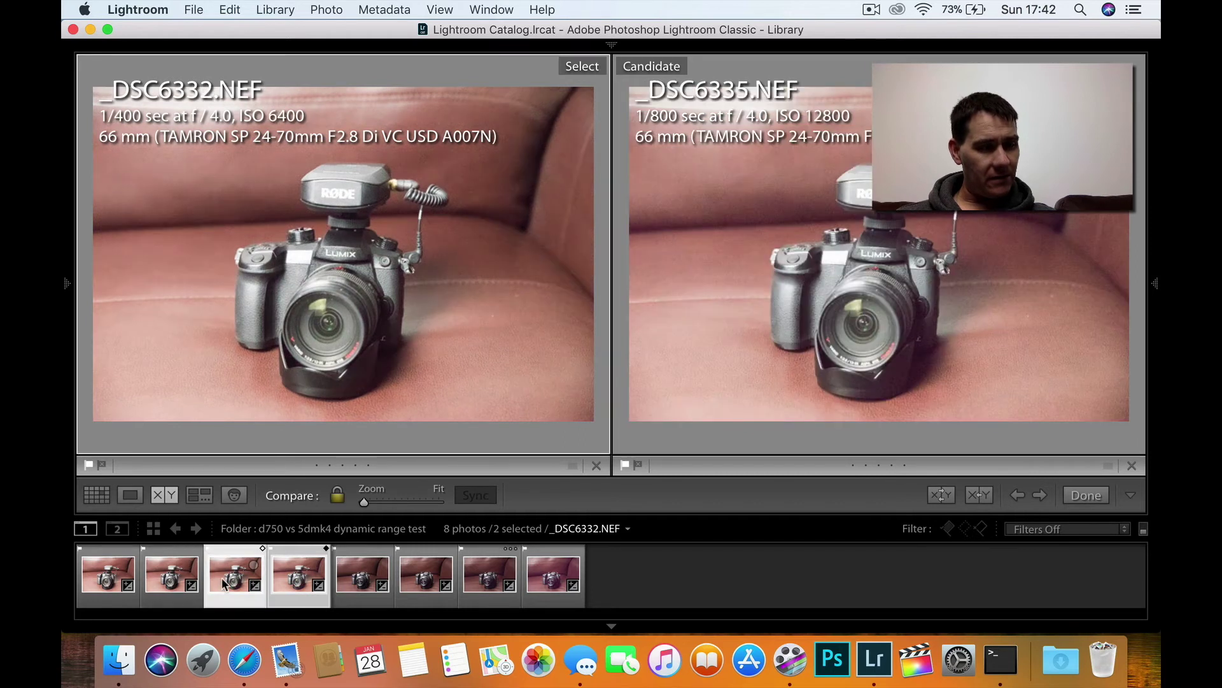
key(Right)
key(Right)
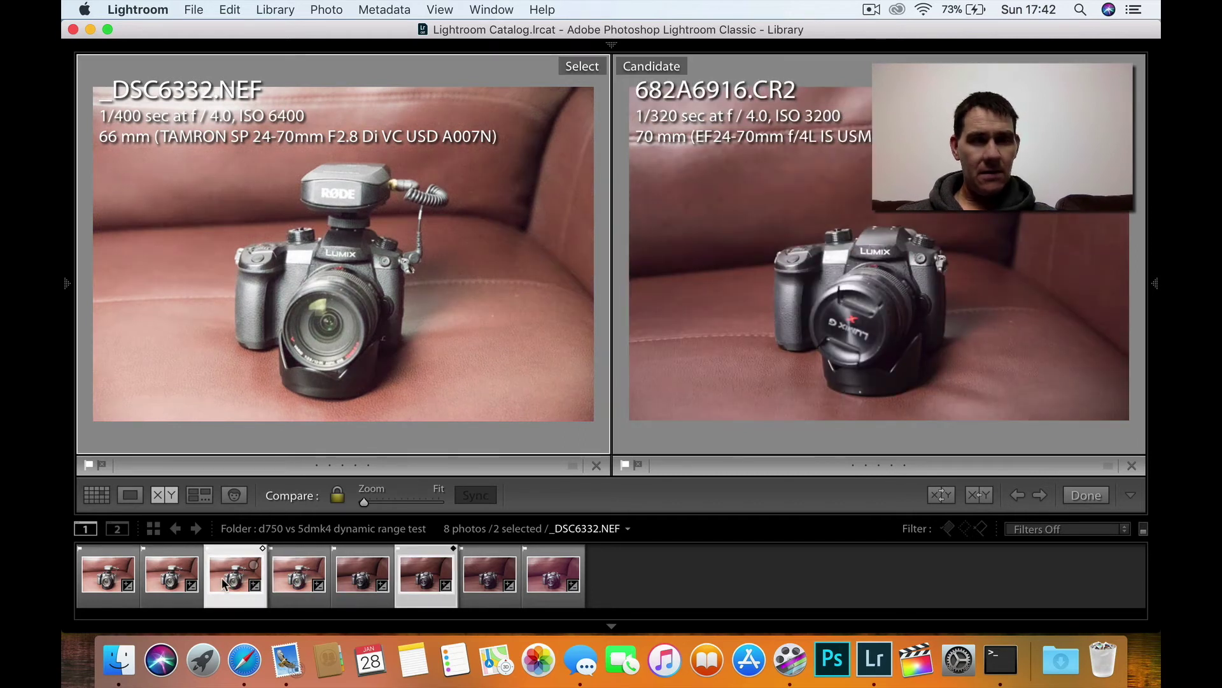
key(Right)
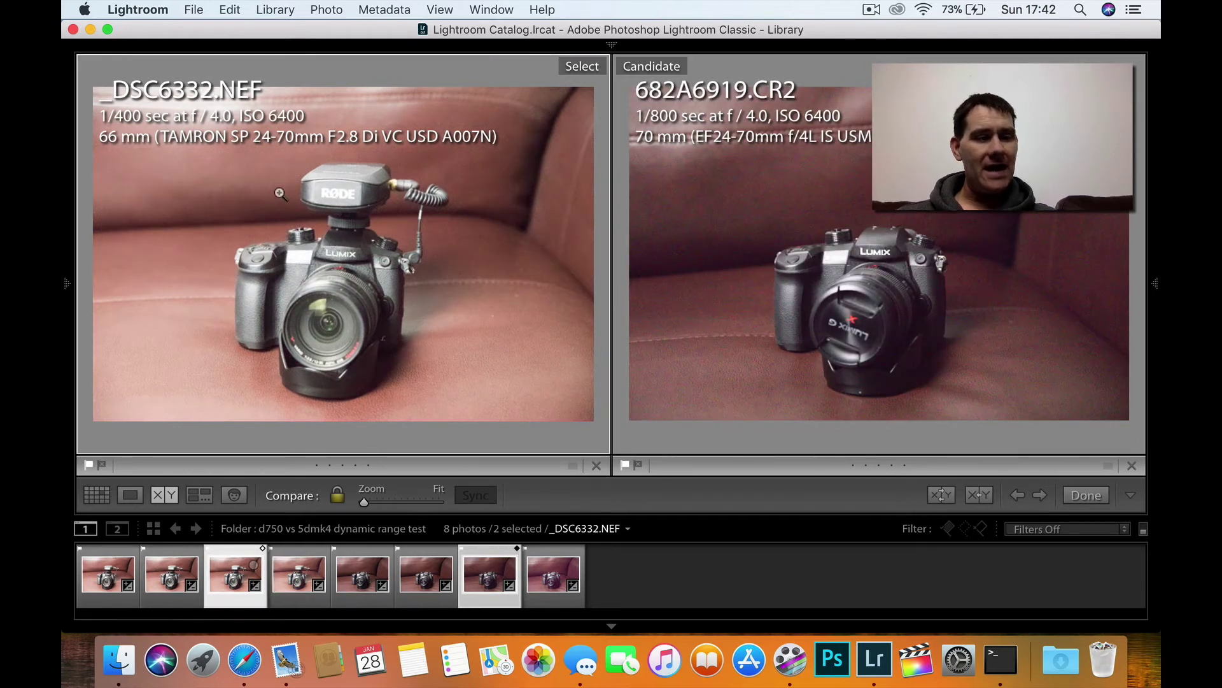
key(F6)
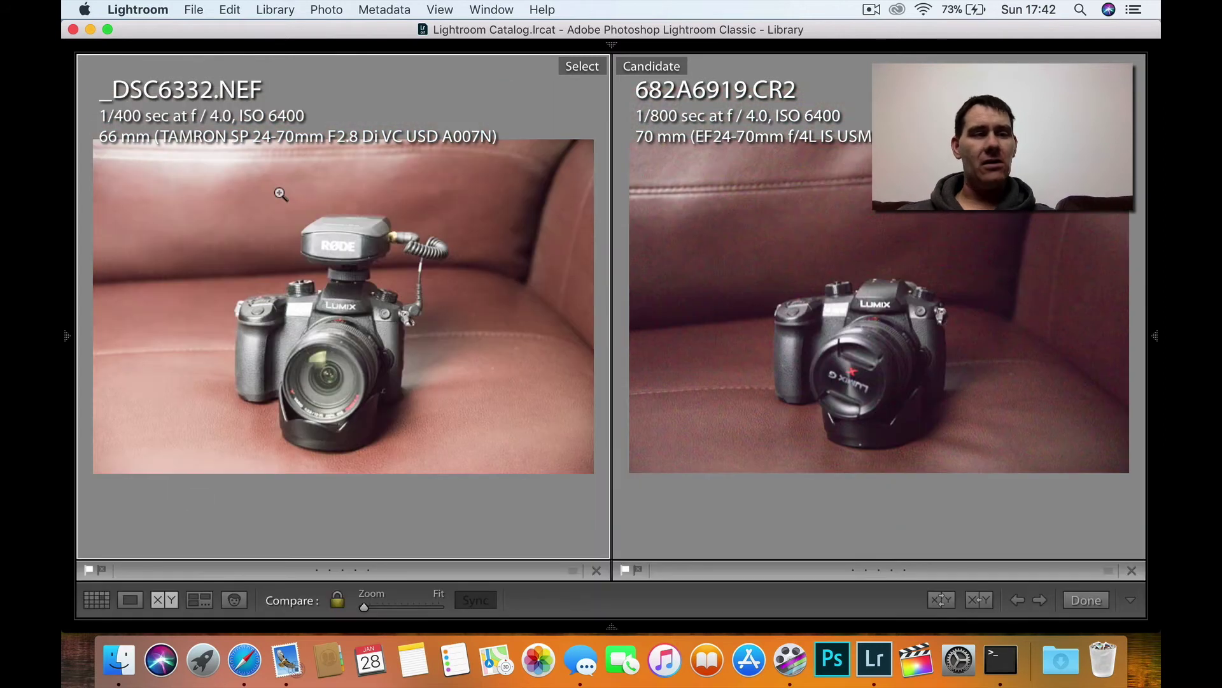
- Zoom both photos to 1:1 on the couch fold, then fit them back
click(466, 217)
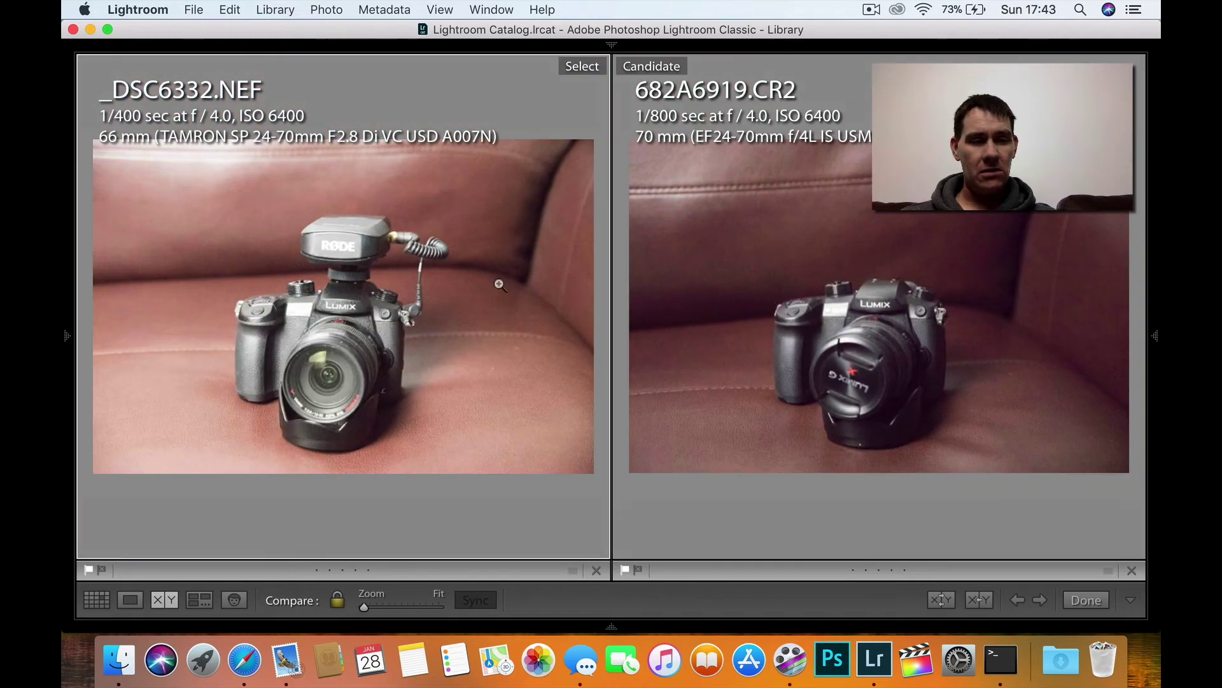
click(525, 277)
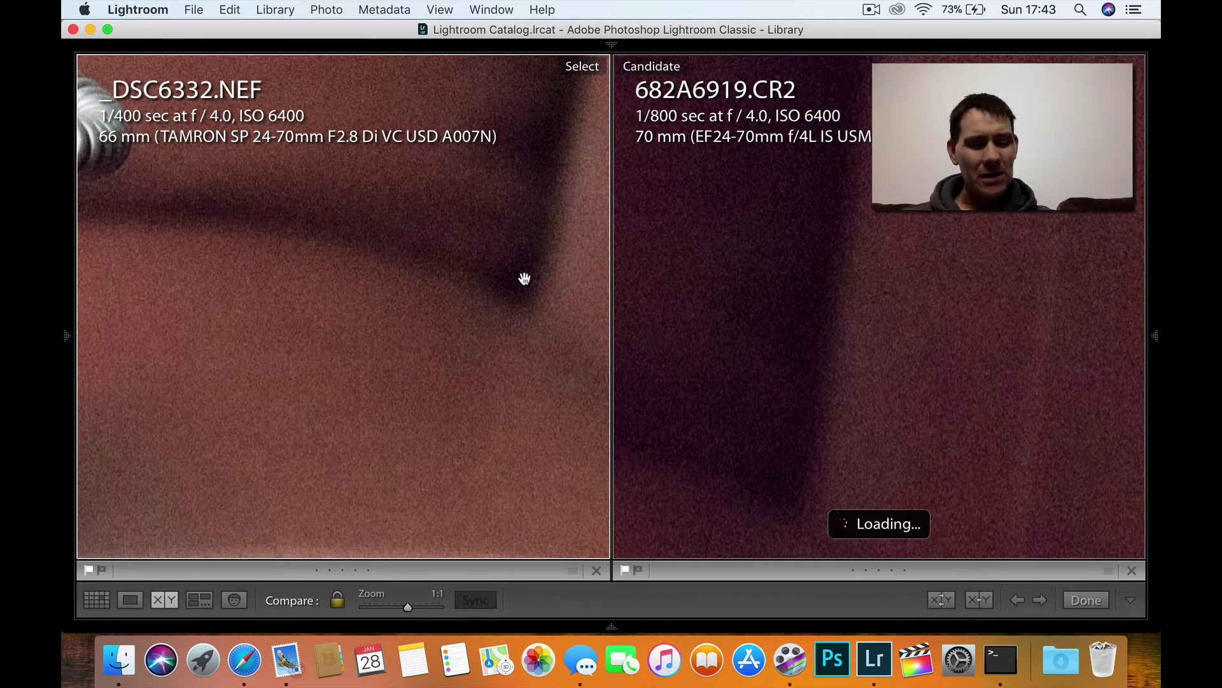
click(524, 278)
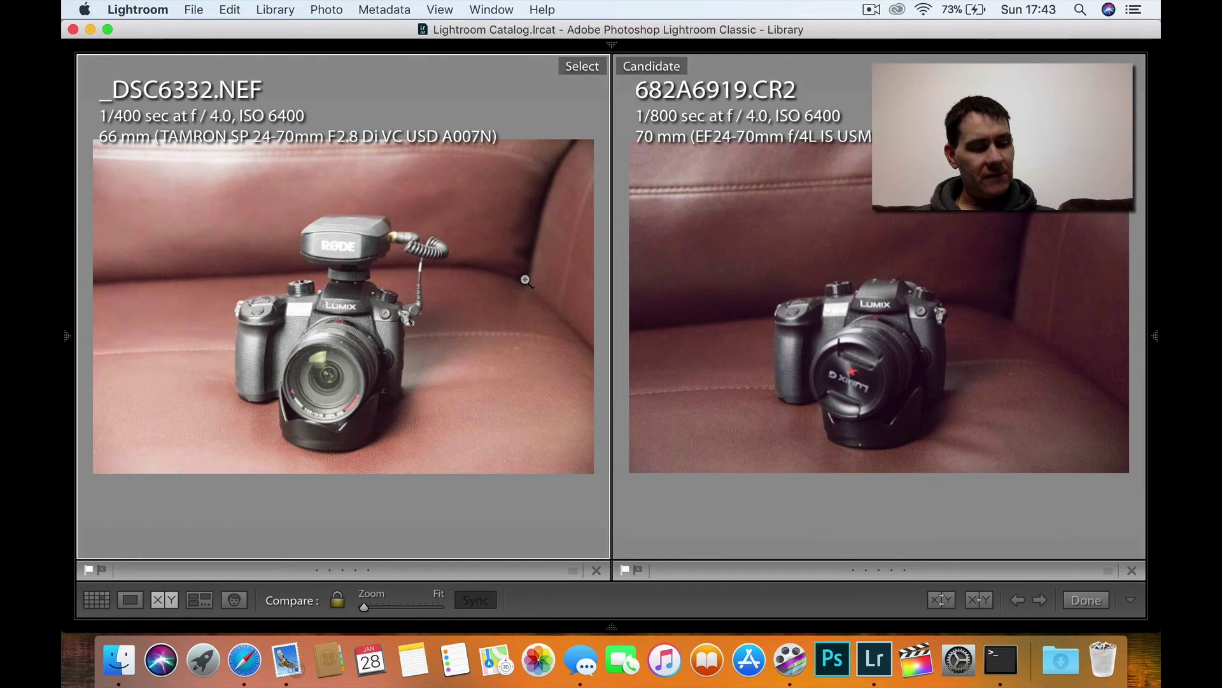
- Pair ISO 12800 _DSC6335.NEF with 682A6922.CR2, panels hidden, and zoom 1:1 to check noise
key(shift+Tab)
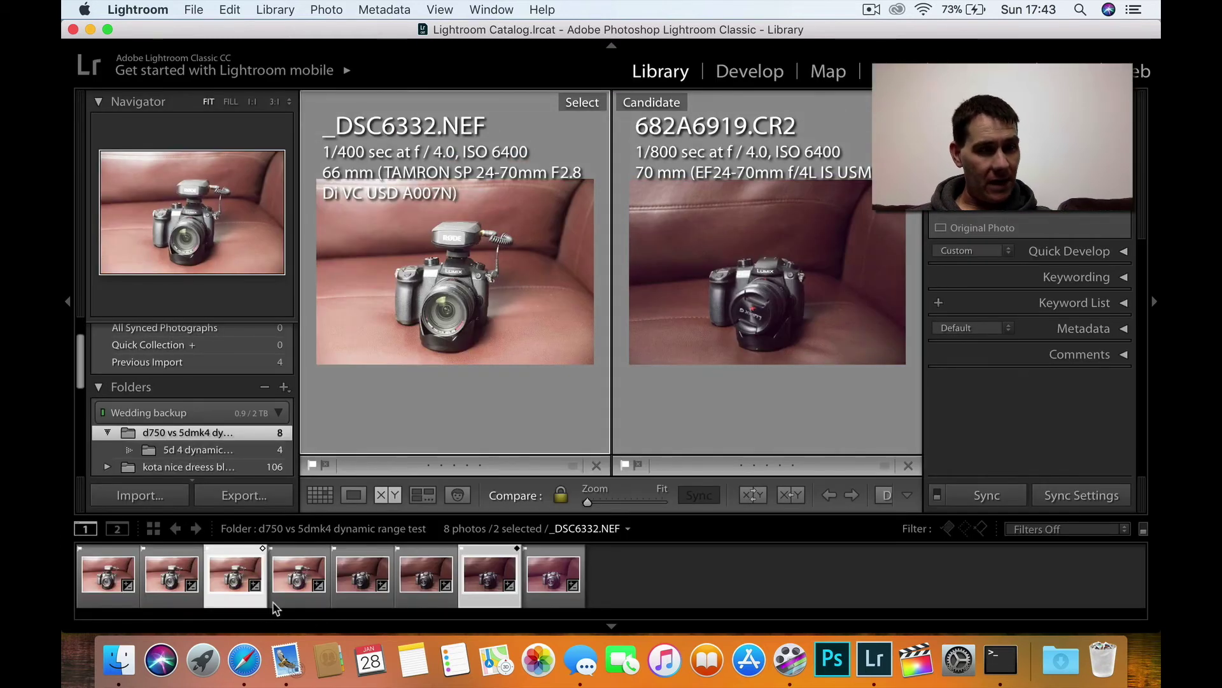
click(309, 575)
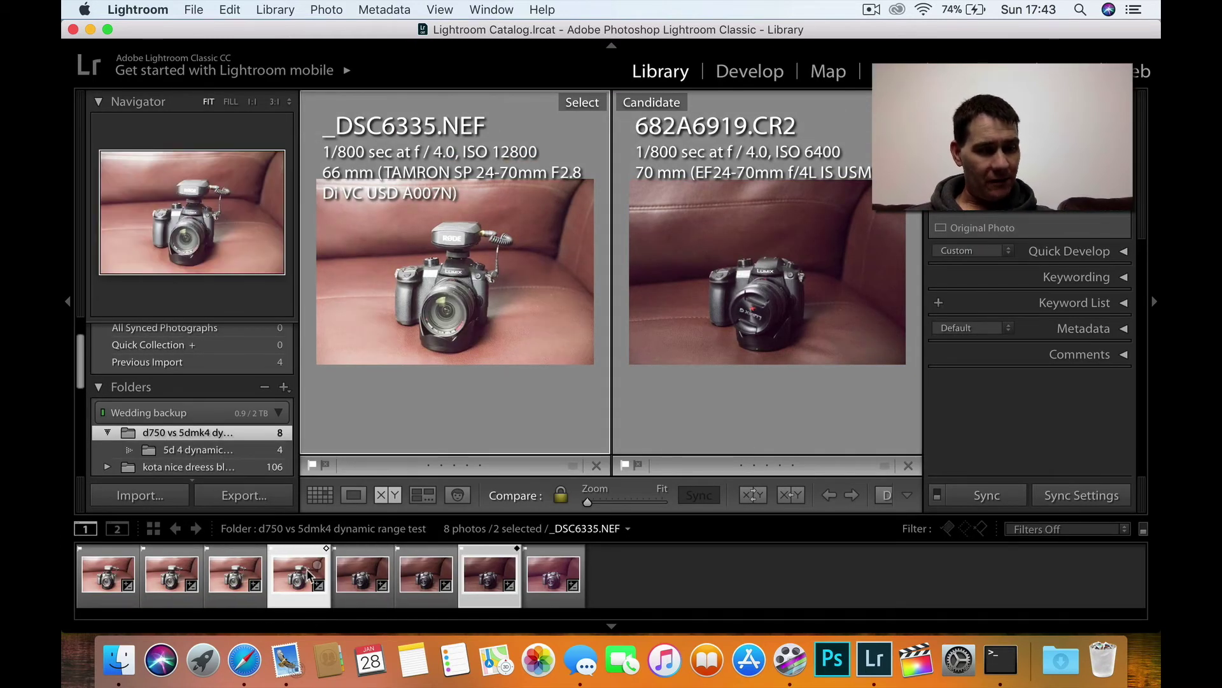
key(Right)
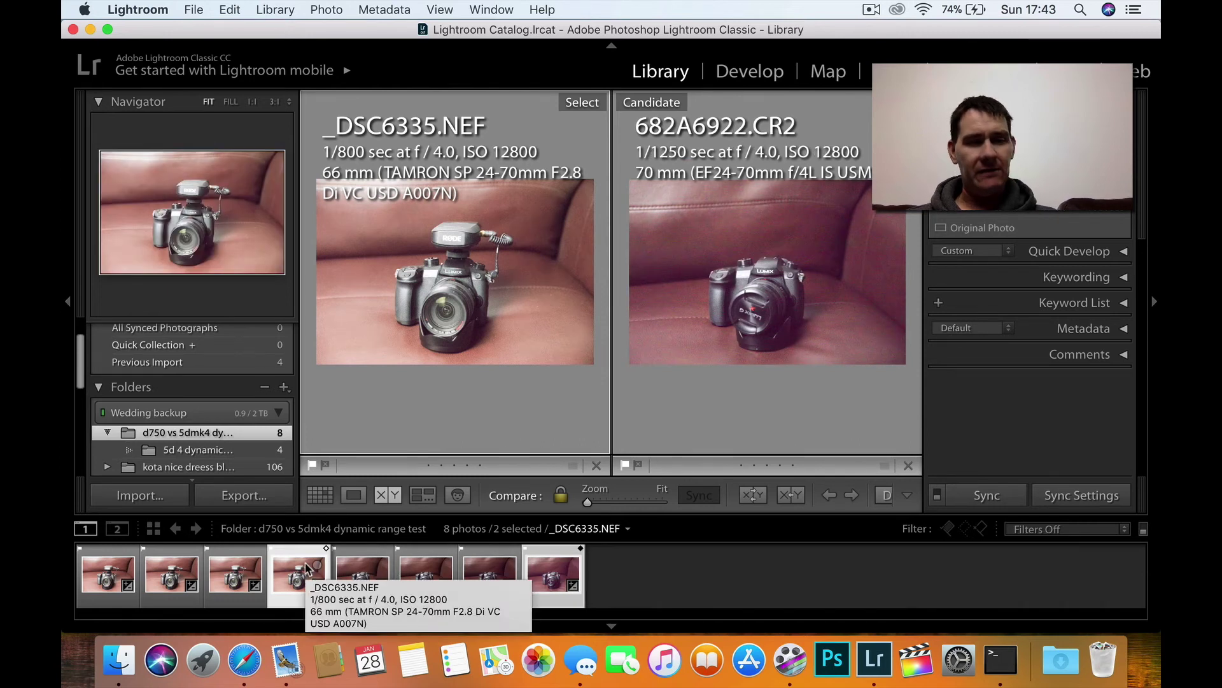
key(shift+Tab)
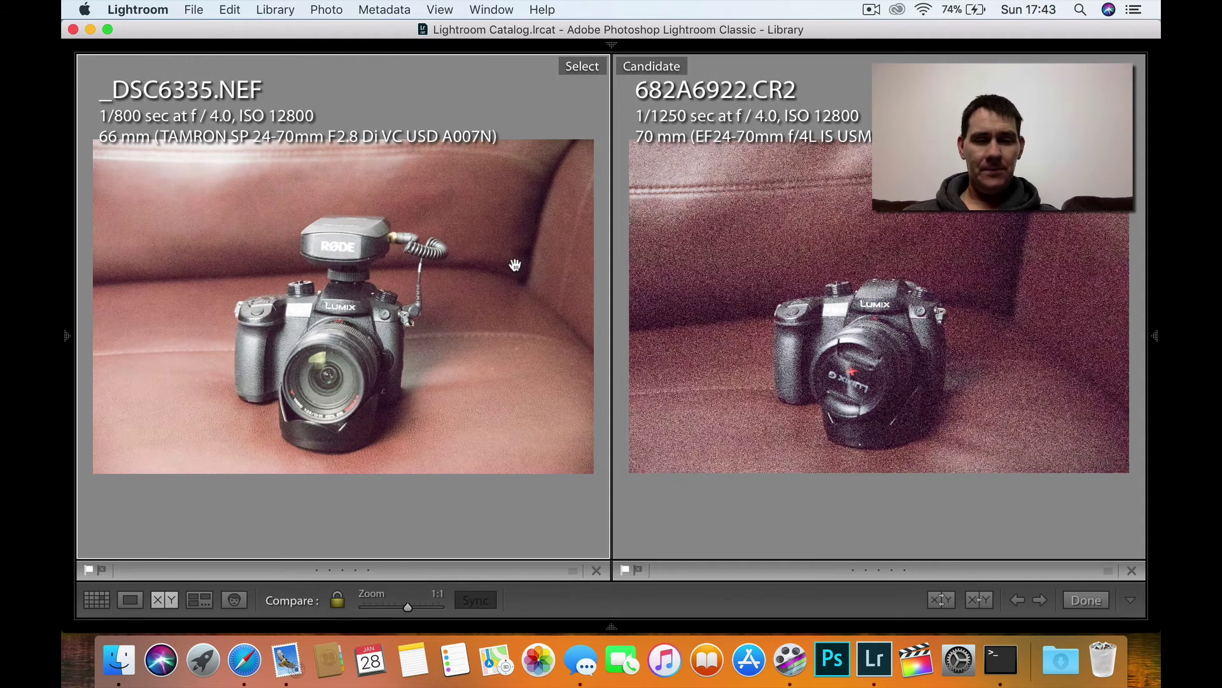
click(516, 266)
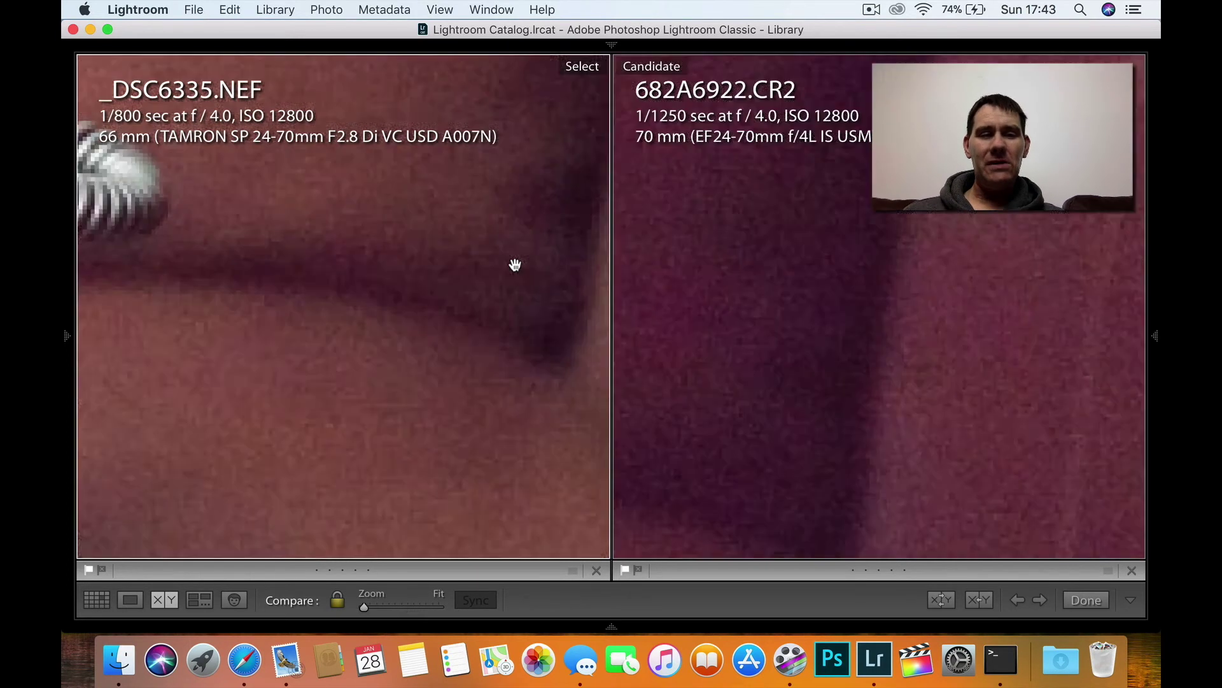
click(515, 266)
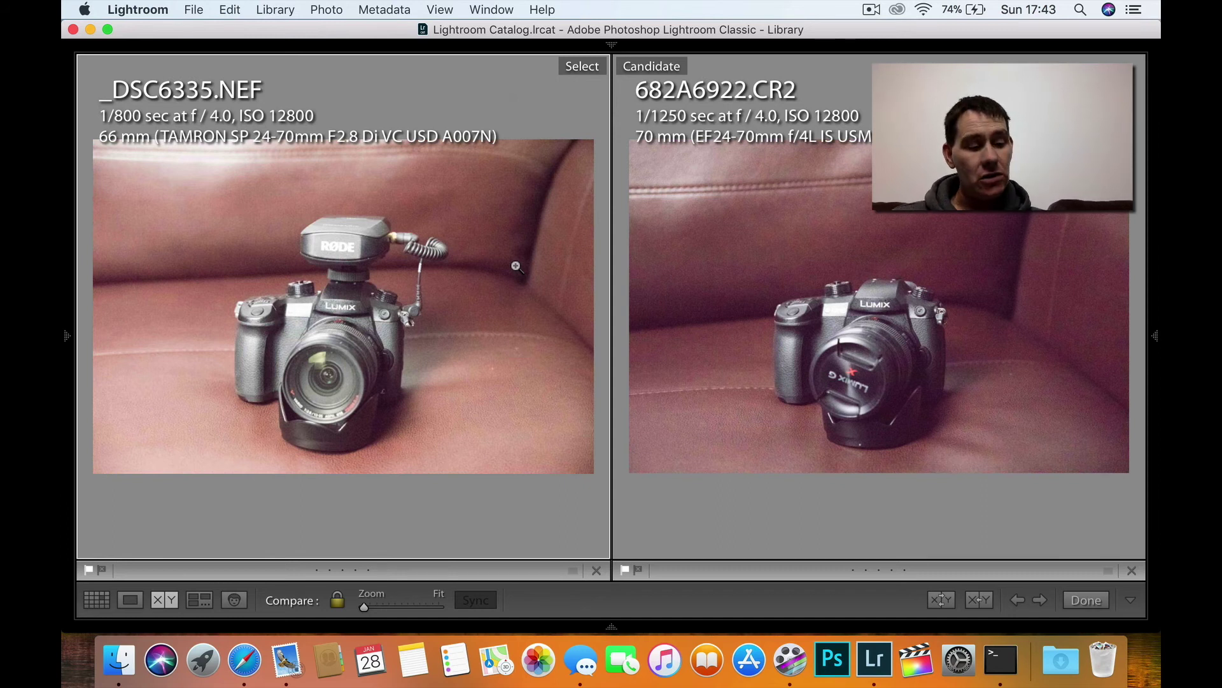
- Return to Loupe with panels shown, pick _DSC6326.NEF, then switch via Grid to Develop
key(e)
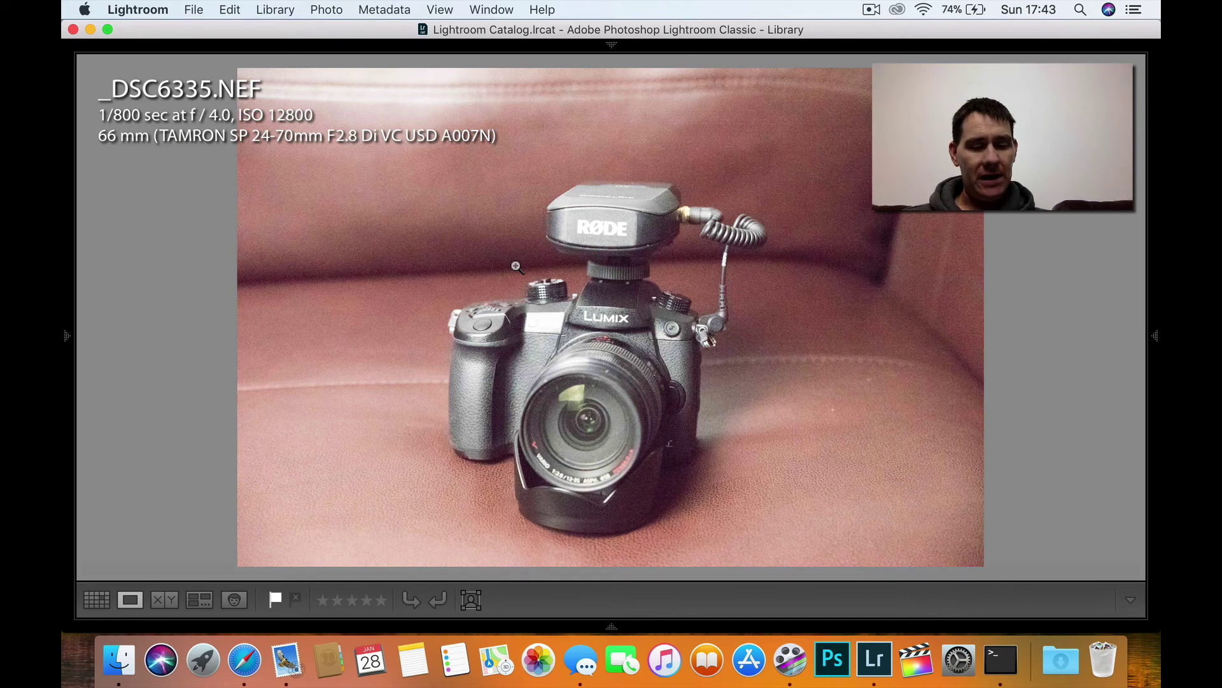
key(shift+Tab)
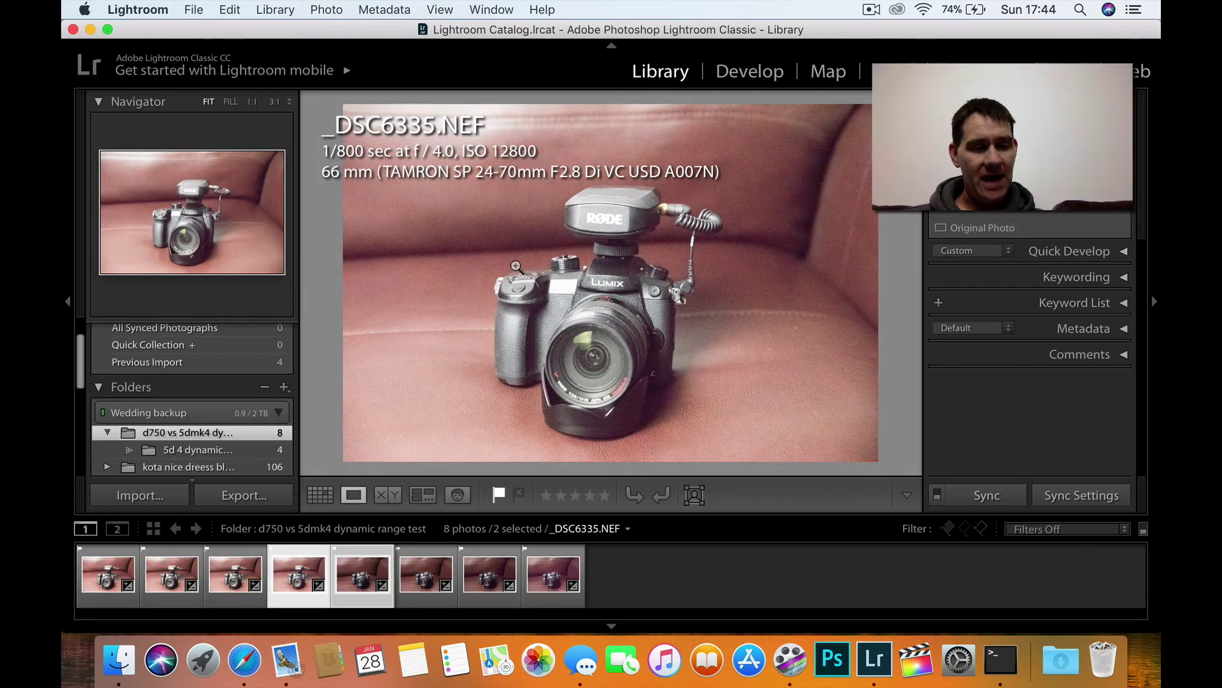
click(99, 571)
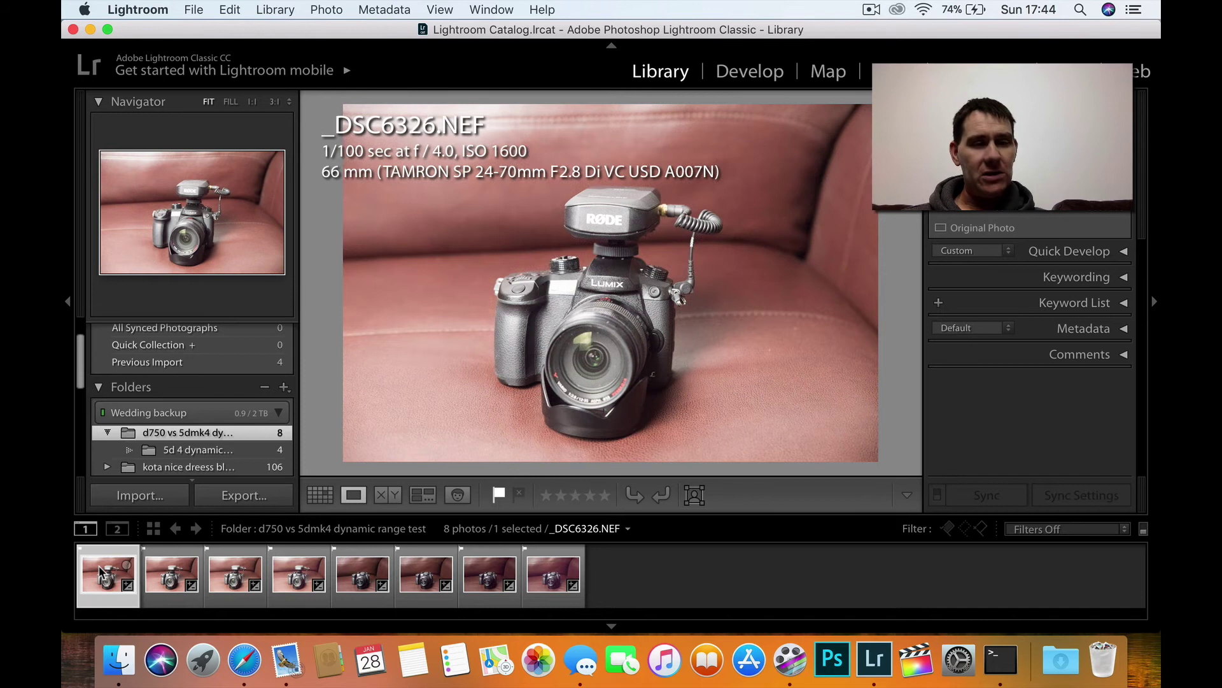
key(g)
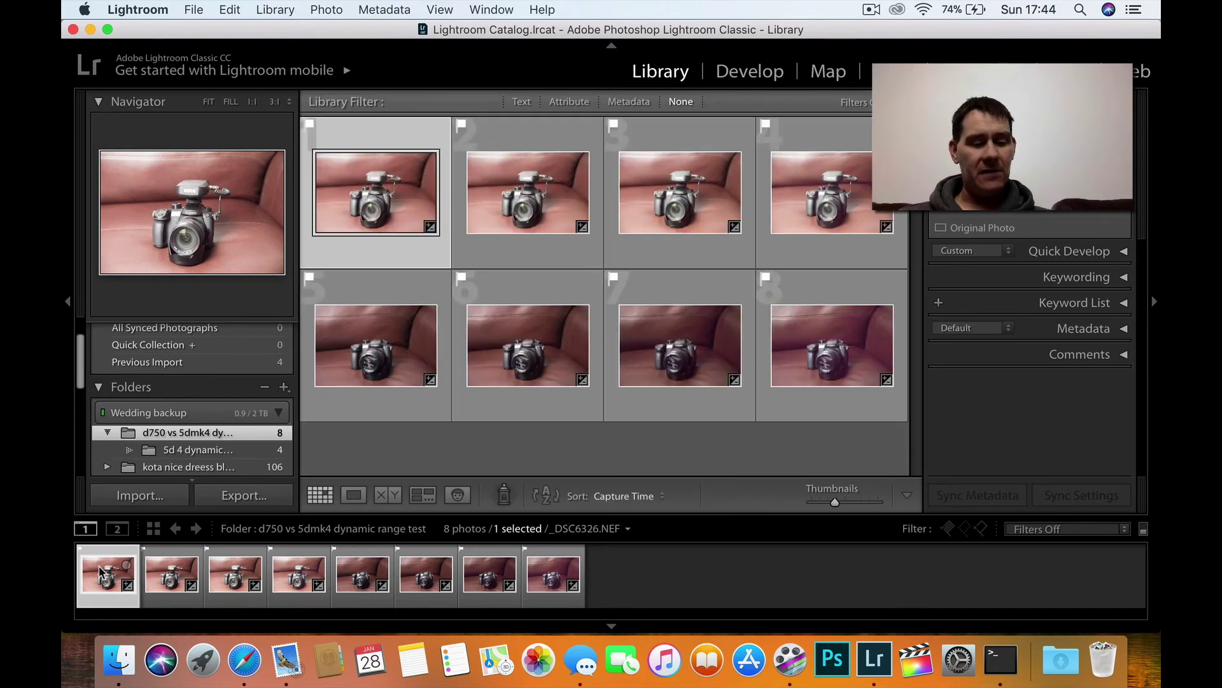
key(d)
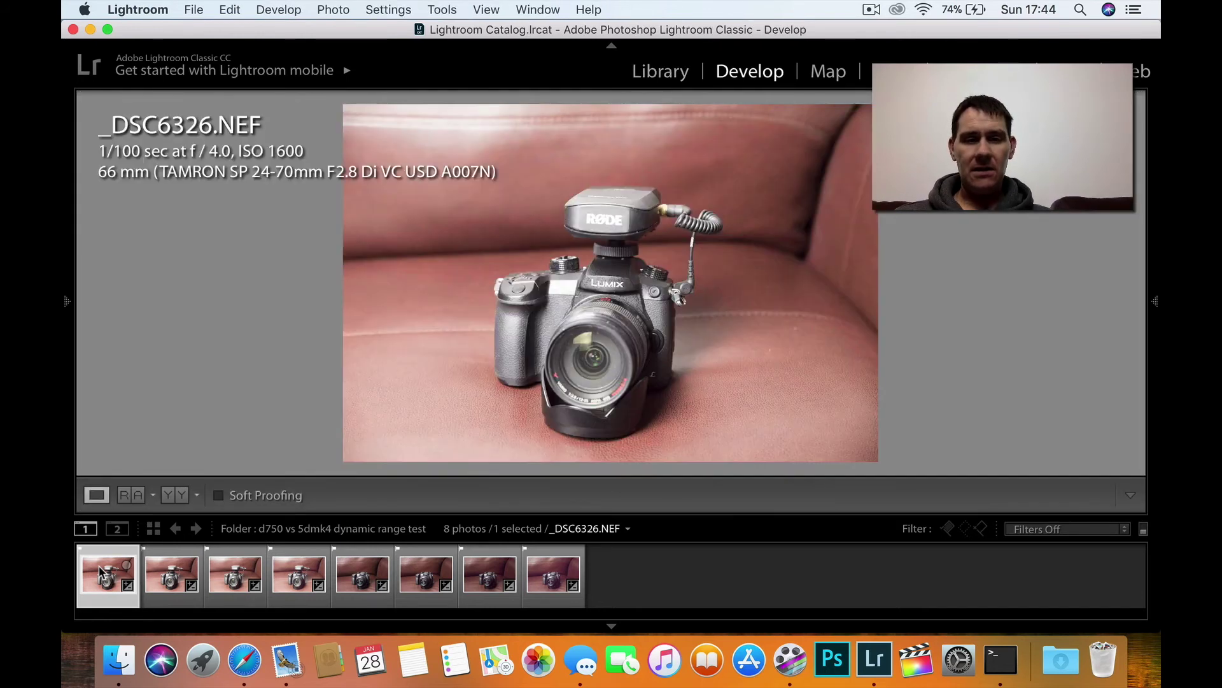
key(super+d)
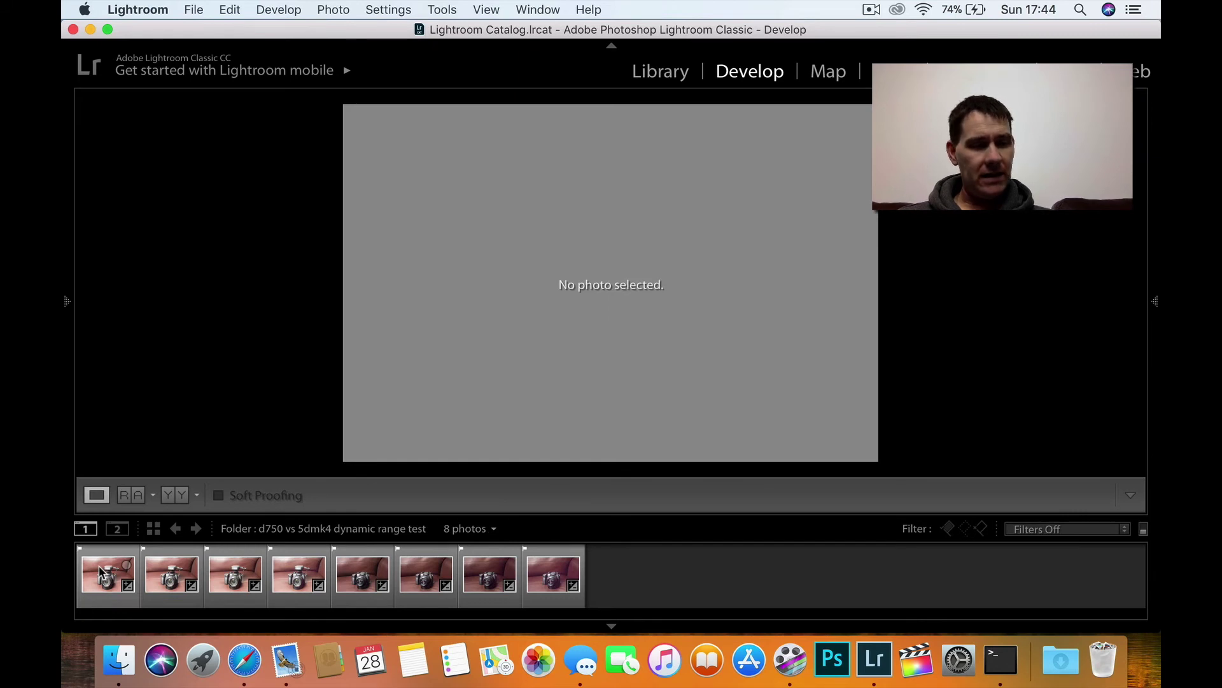
- Show before versus after for the Nikon shots, _DSC6326.NEF through _DSC6335.NEF
click(111, 580)
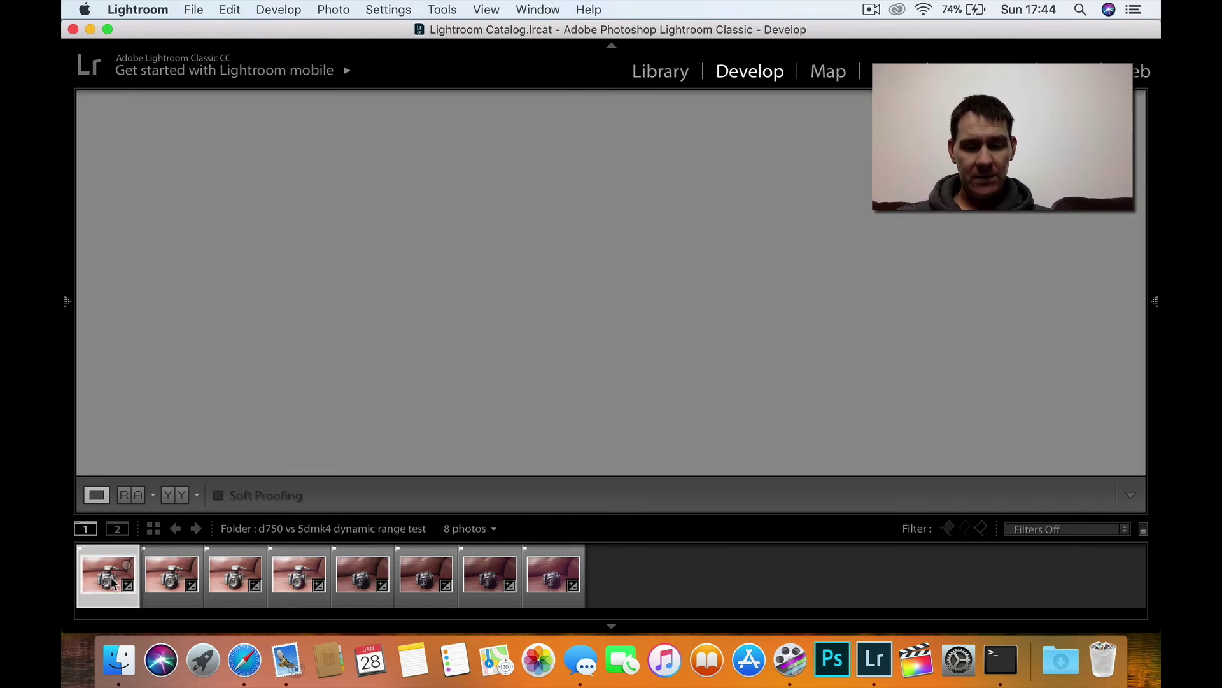
key(backslash)
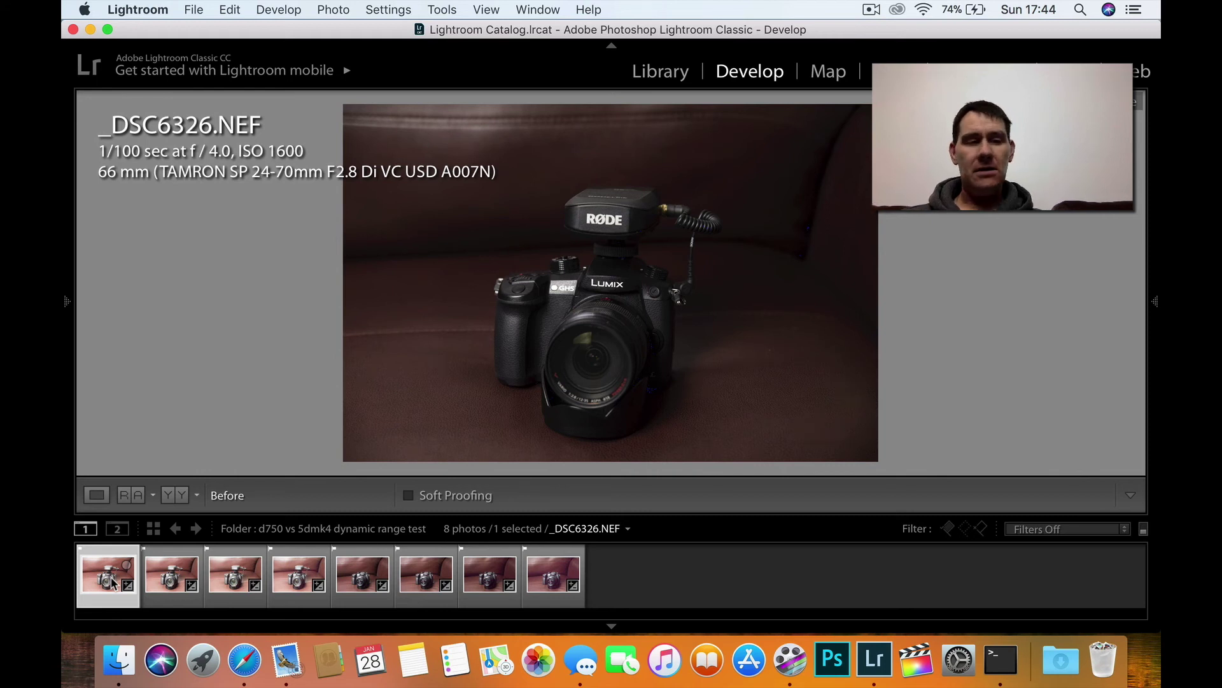
key(backslash)
key(Right)
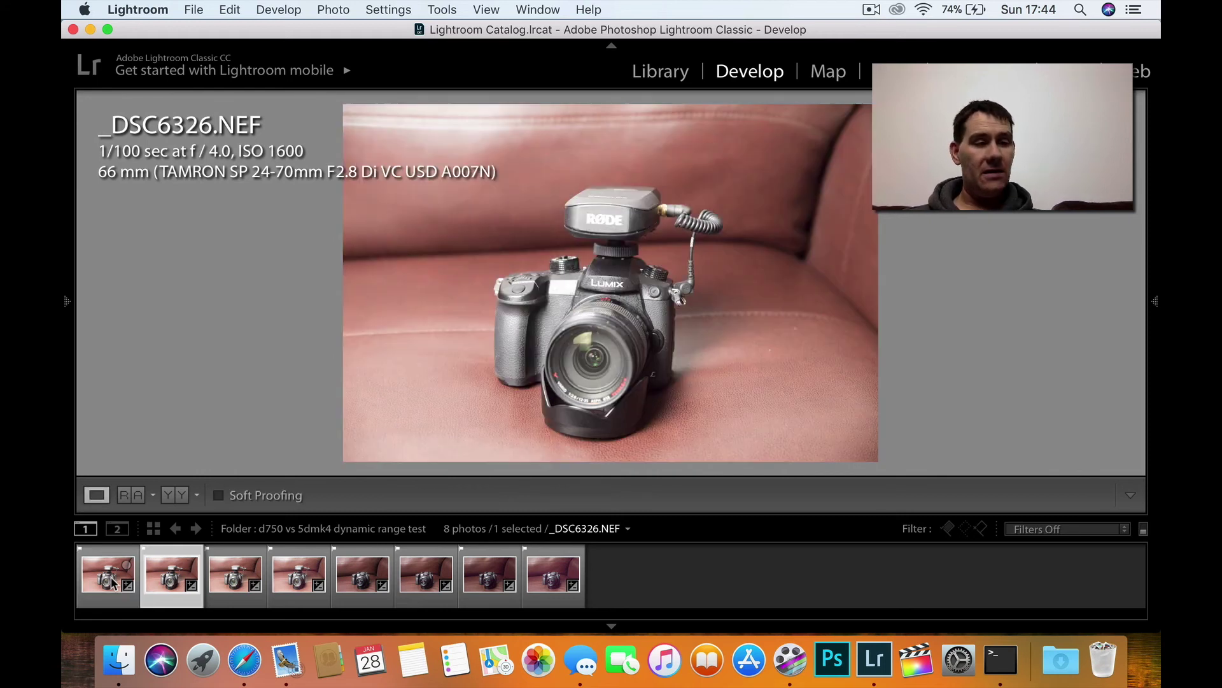
key(backslash)
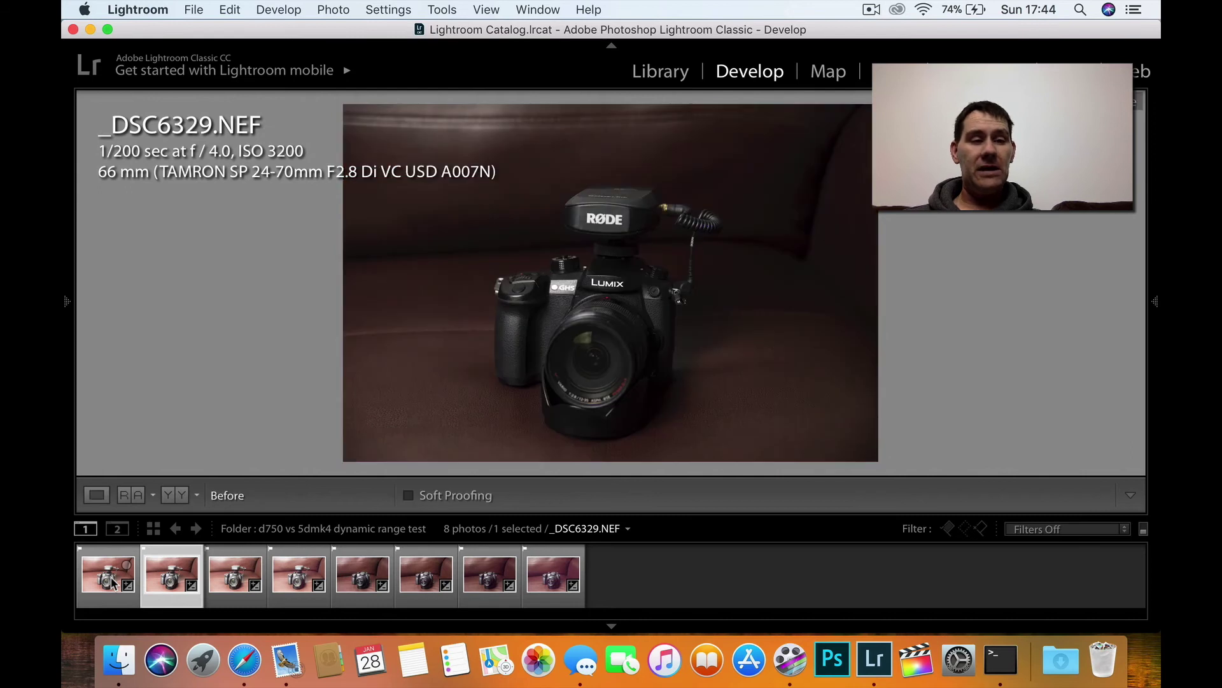
key(Right)
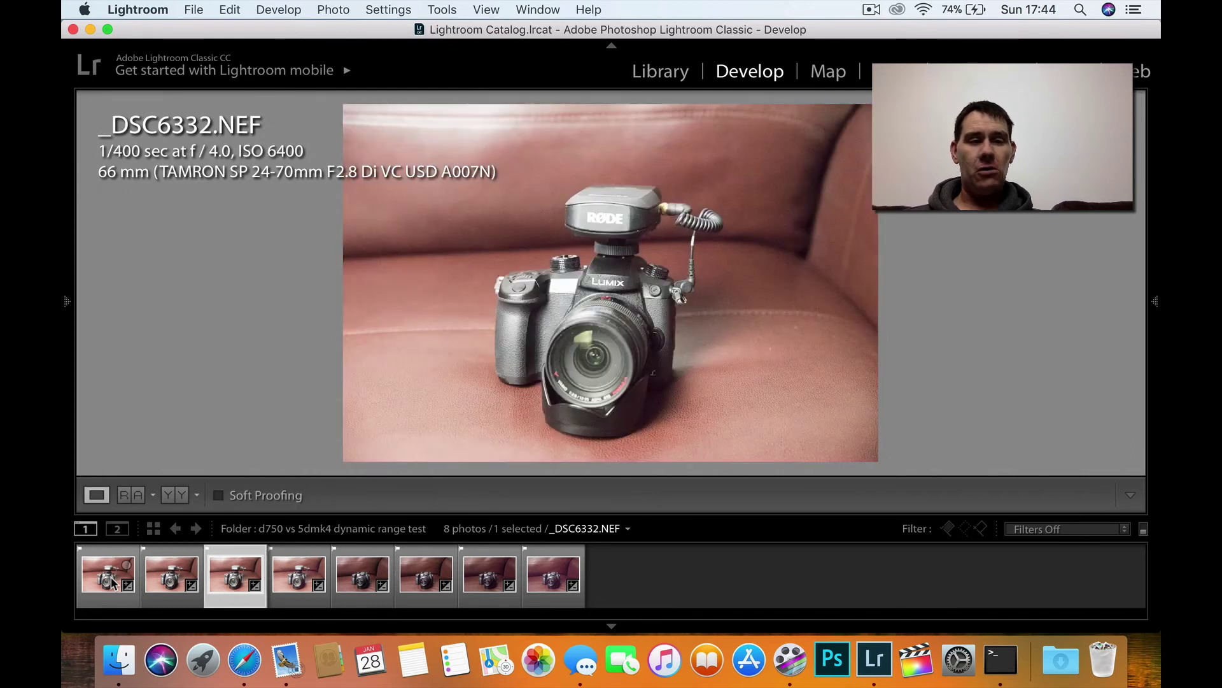
key(backslash)
key(backslash)
key(backslash)
key(backslash)
key(backslash)
key(Right)
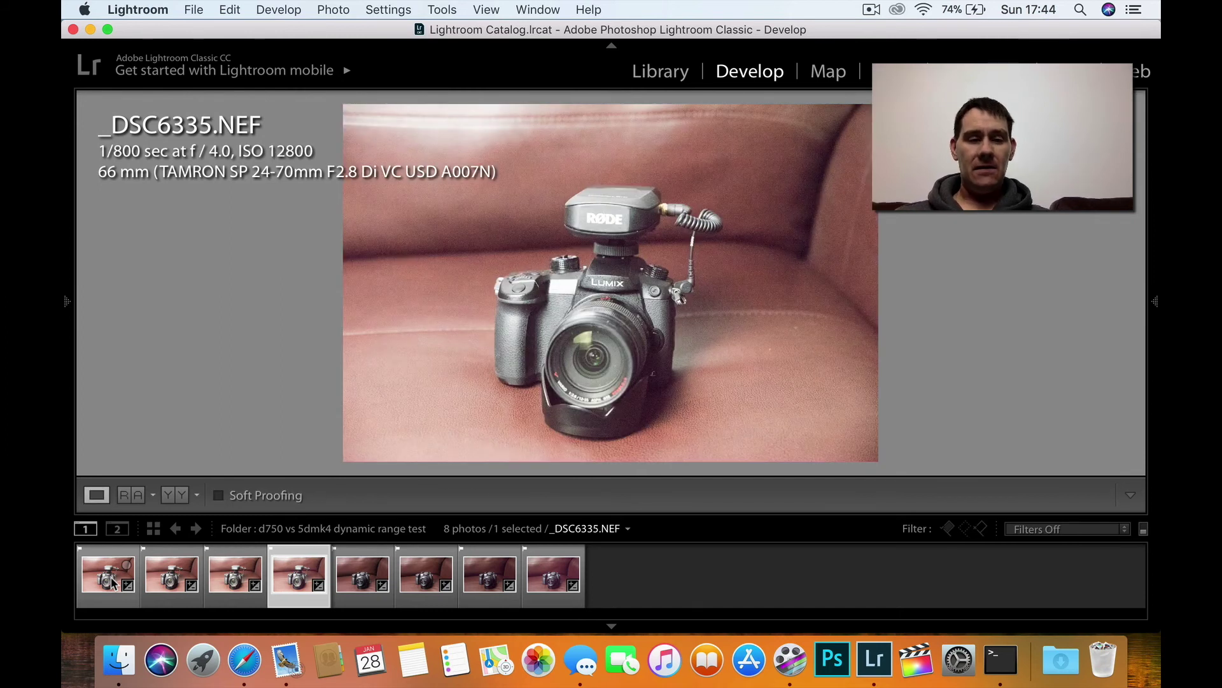
key(backslash)
- Show before versus after for the Canon shots 682A6913.CR2, 682A6916.CR2 and 682A6919.CR2
key(Right)
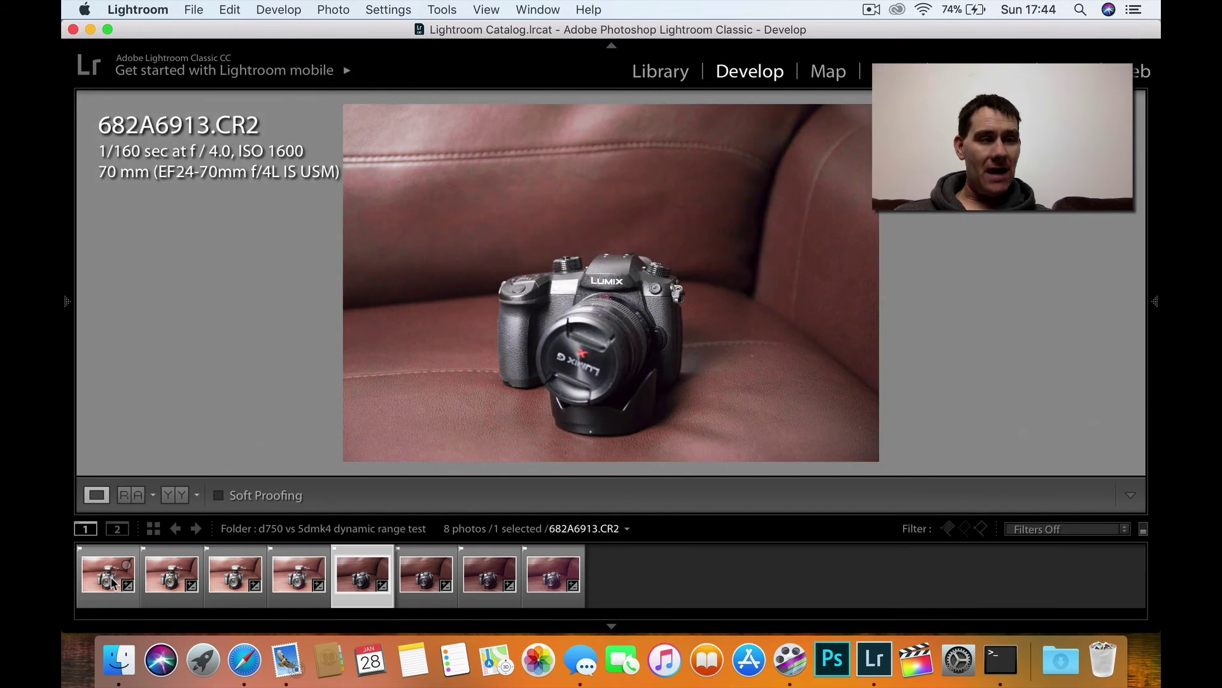
key(backslash)
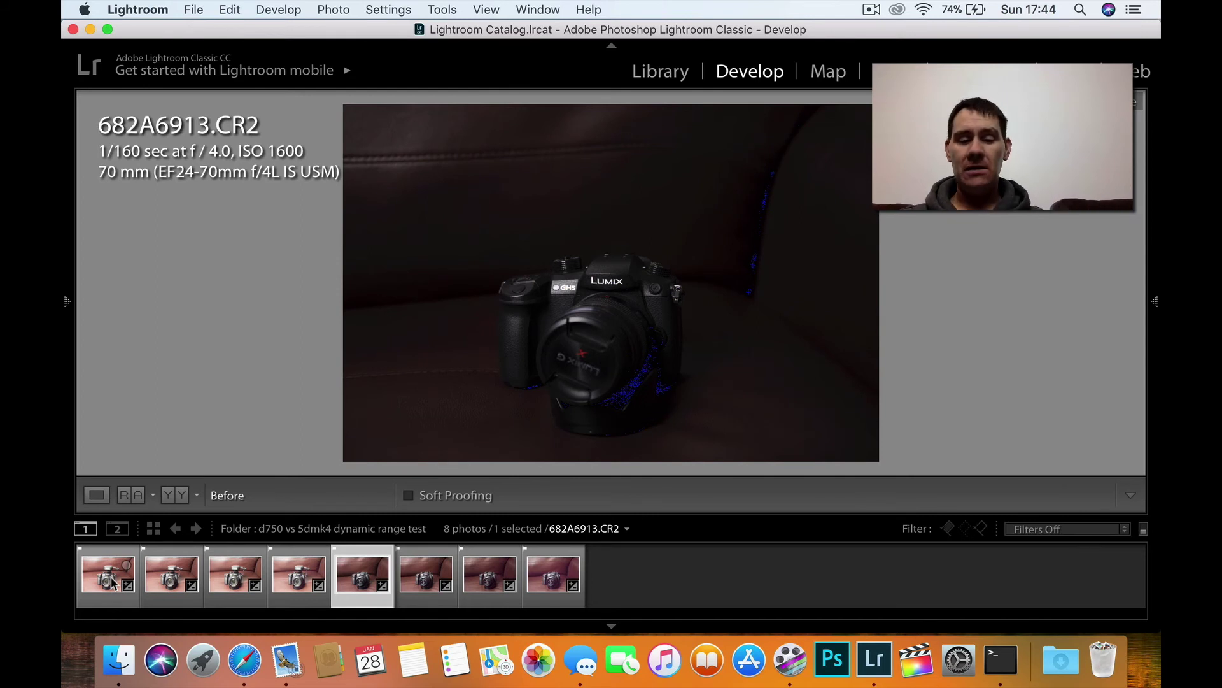
key(backslash)
key(backslash)
key(backslash)
key(Right)
key(backslash)
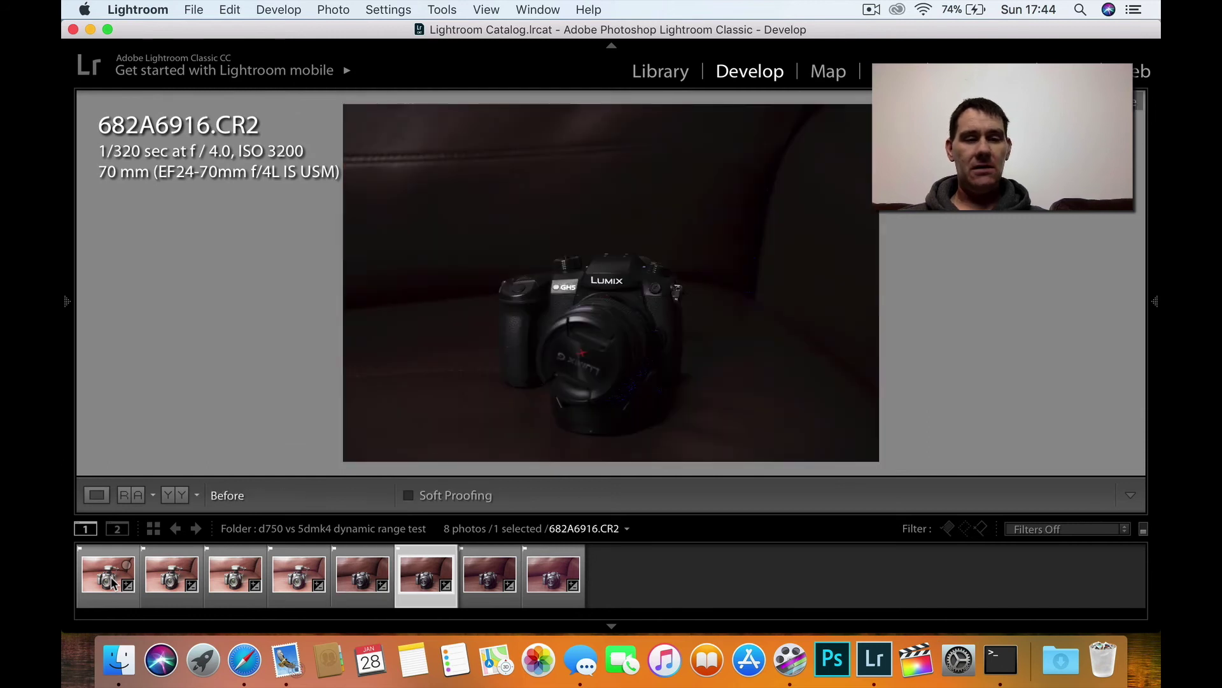
key(backslash)
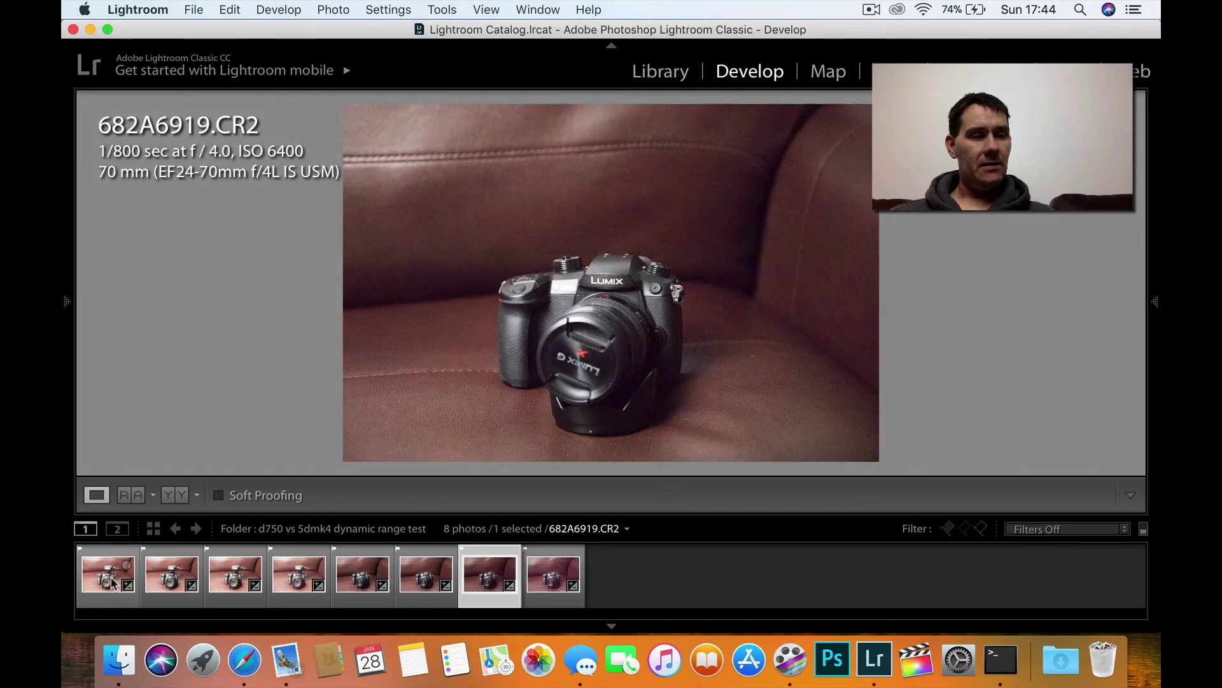
key(backslash)
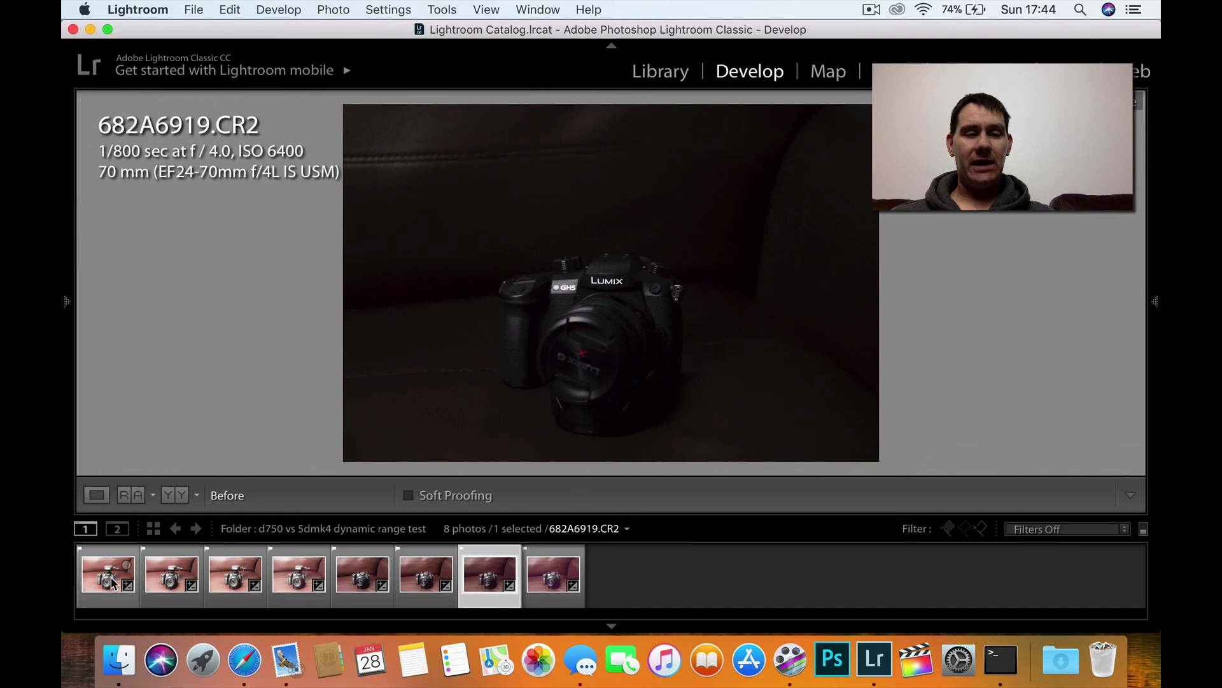